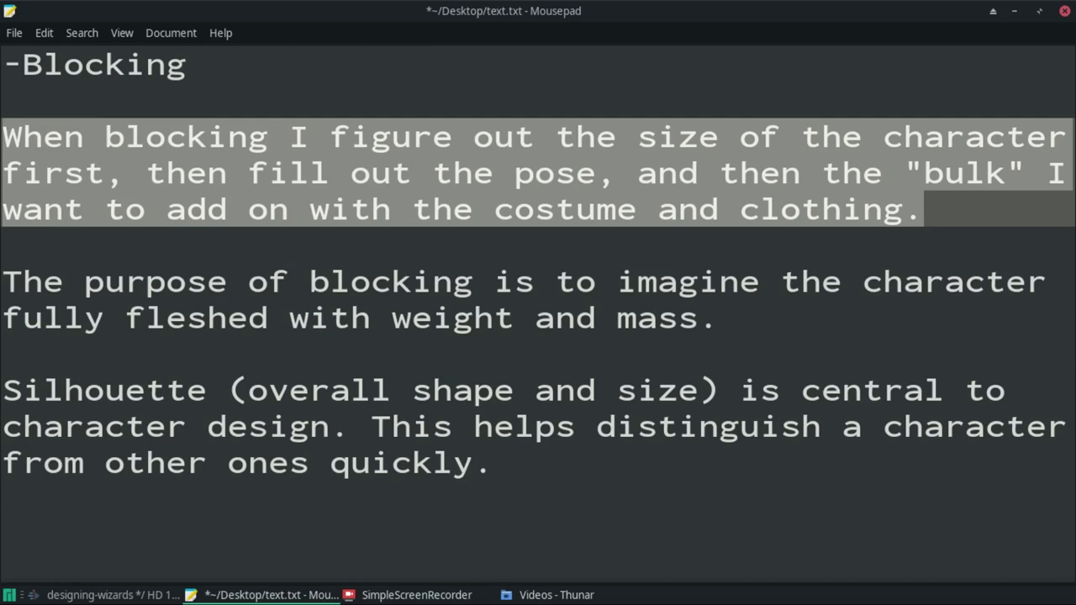
- Read through the notes on the purpose of blocking and on silhouette, highlighting each paragraph
drag(8, 284, 1004, 315)
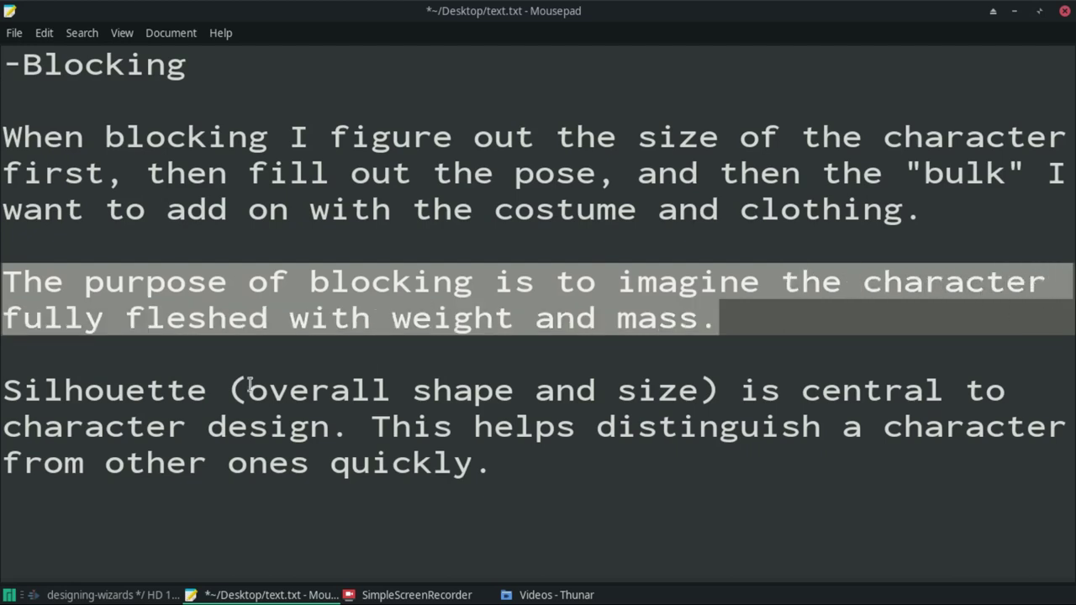
triple_click(4, 383)
drag(4, 389, 1059, 430)
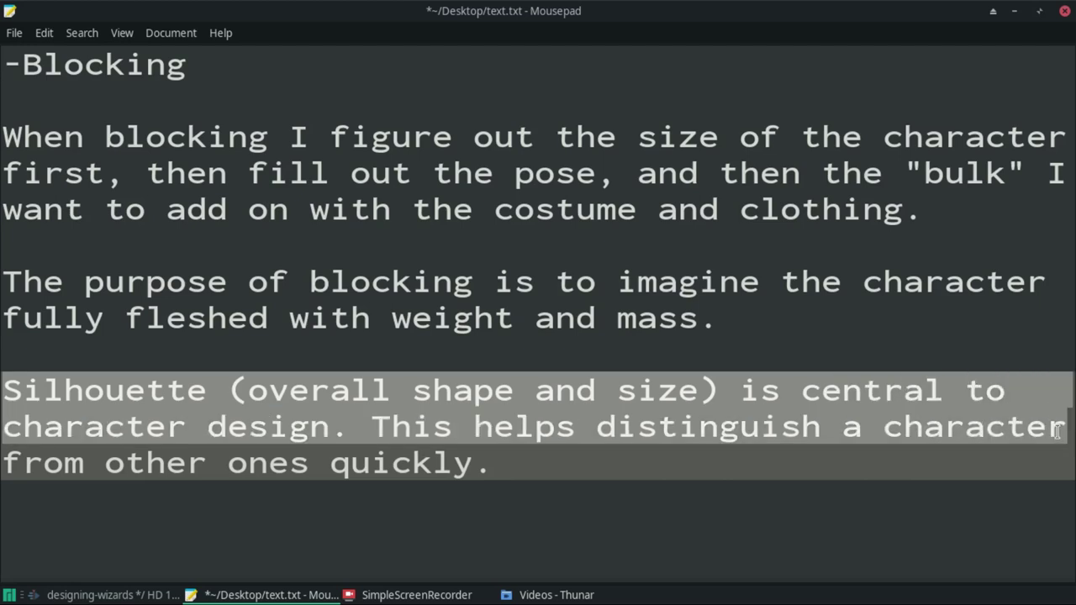
drag(1059, 430, 1057, 456)
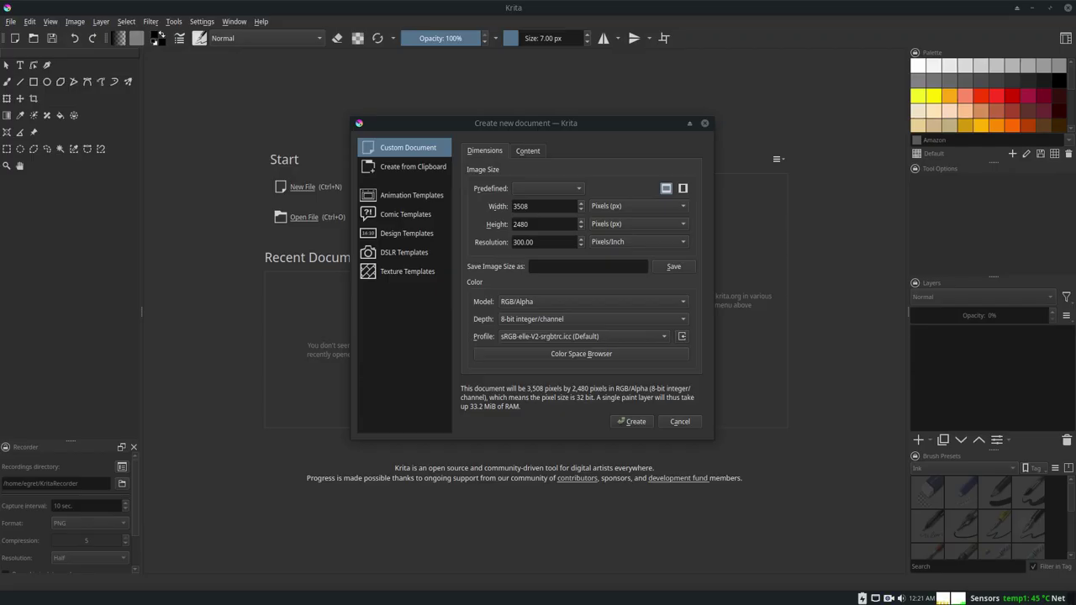
- Create a 3508 × 2480 px document, add paint layers up to Paint Layer 3, and choose MID-Grey 50% for painting on Paint Layer 1
click(633, 422)
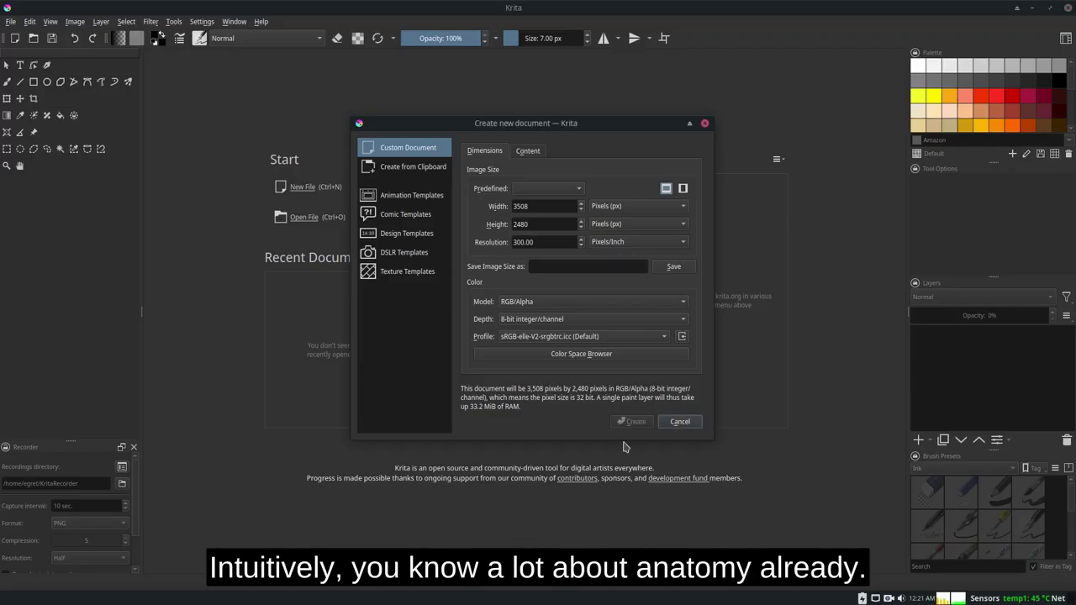
click(920, 440)
click(920, 440)
click(920, 441)
click(964, 363)
click(917, 80)
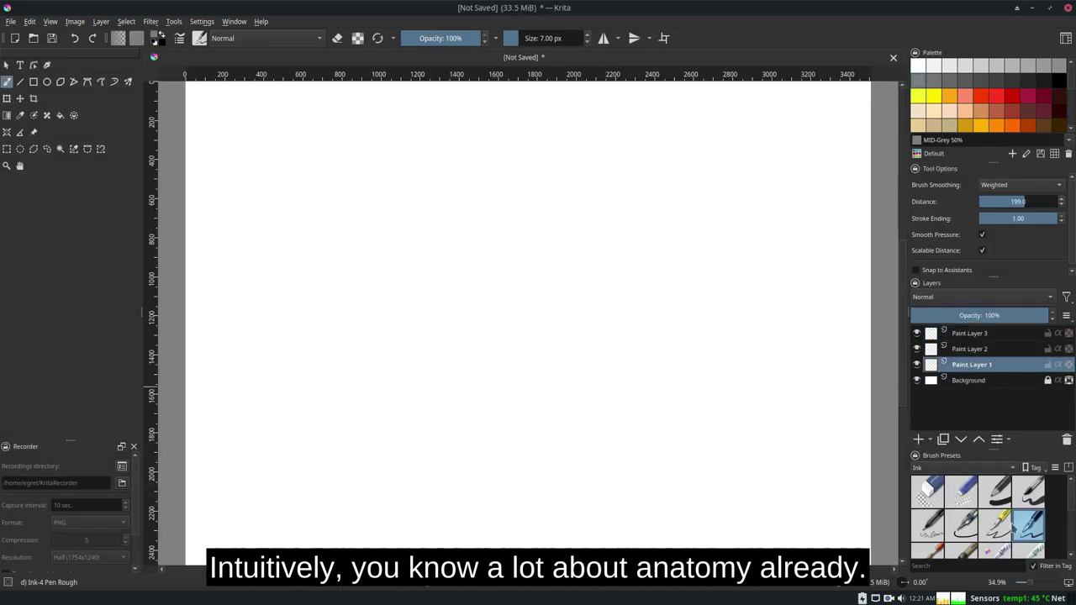
- Block in a standing figure with torso, spread legs, arms and hands in grey on Paint Layer 1 using the 30 px Basic-1 brush
click(995, 491)
mouse_move(562, 216)
mouse_down()
mouse_move(527, 223)
mouse_move(522, 258)
mouse_move(534, 285)
mouse_move(551, 238)
mouse_move(566, 274)
mouse_move(566, 247)
mouse_move(543, 287)
mouse_move(530, 278)
mouse_move(481, 371)
mouse_up()
drag(528, 281, 516, 307)
mouse_move(538, 261)
mouse_down()
mouse_move(555, 303)
mouse_move(555, 289)
mouse_move(591, 325)
mouse_move(577, 312)
mouse_move(558, 361)
mouse_move(584, 363)
mouse_move(565, 265)
mouse_move(586, 317)
mouse_up()
mouse_move(523, 269)
mouse_down()
mouse_move(501, 362)
mouse_move(540, 291)
mouse_move(556, 292)
mouse_move(568, 334)
mouse_move(556, 365)
mouse_move(588, 313)
mouse_up()
key(ctrl+z)
mouse_move(515, 195)
mouse_down()
mouse_move(523, 267)
mouse_move(488, 268)
mouse_move(486, 243)
mouse_move(467, 267)
mouse_move(495, 249)
mouse_move(520, 209)
mouse_move(509, 227)
mouse_move(532, 210)
mouse_move(613, 245)
mouse_move(569, 234)
mouse_move(585, 249)
mouse_move(618, 238)
mouse_move(603, 244)
mouse_move(627, 249)
mouse_move(607, 249)
mouse_move(636, 252)
mouse_up()
mouse_move(483, 259)
mouse_down()
mouse_move(466, 273)
mouse_move(473, 279)
mouse_move(457, 271)
mouse_move(463, 238)
mouse_up()
drag(532, 209, 567, 220)
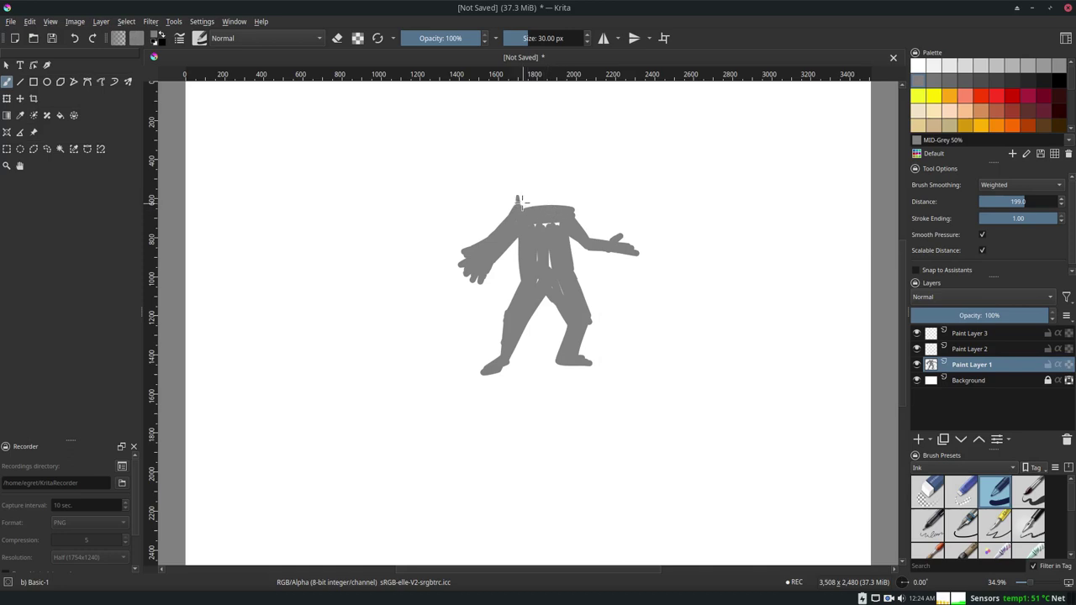
- Sketch a wide-brimmed, pointed wizard hat with a bent tip above the figure's shoulders
drag(471, 211, 593, 186)
key(ctrl+z)
mouse_move(516, 204)
mouse_down()
mouse_move(608, 162)
mouse_move(458, 133)
mouse_move(447, 149)
mouse_move(500, 160)
mouse_move(495, 179)
mouse_move(443, 193)
mouse_up()
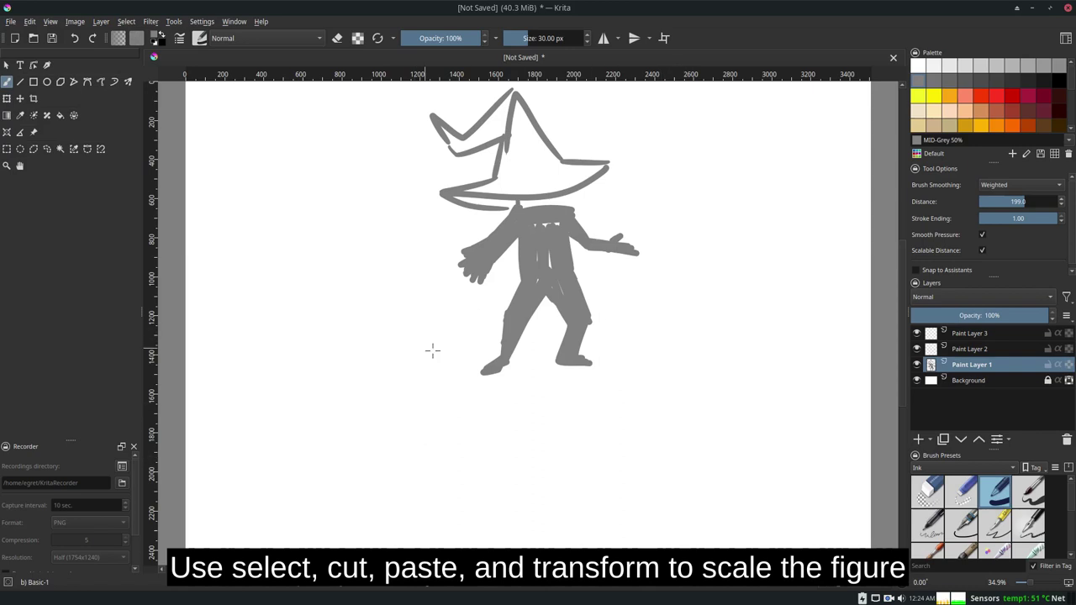
- Select the body below the hat with a freehand outline and stretch it taller and slightly wider with a free transform
click(47, 150)
mouse_move(589, 206)
mouse_down()
mouse_move(505, 206)
mouse_move(401, 344)
mouse_move(700, 337)
mouse_move(612, 204)
mouse_up()
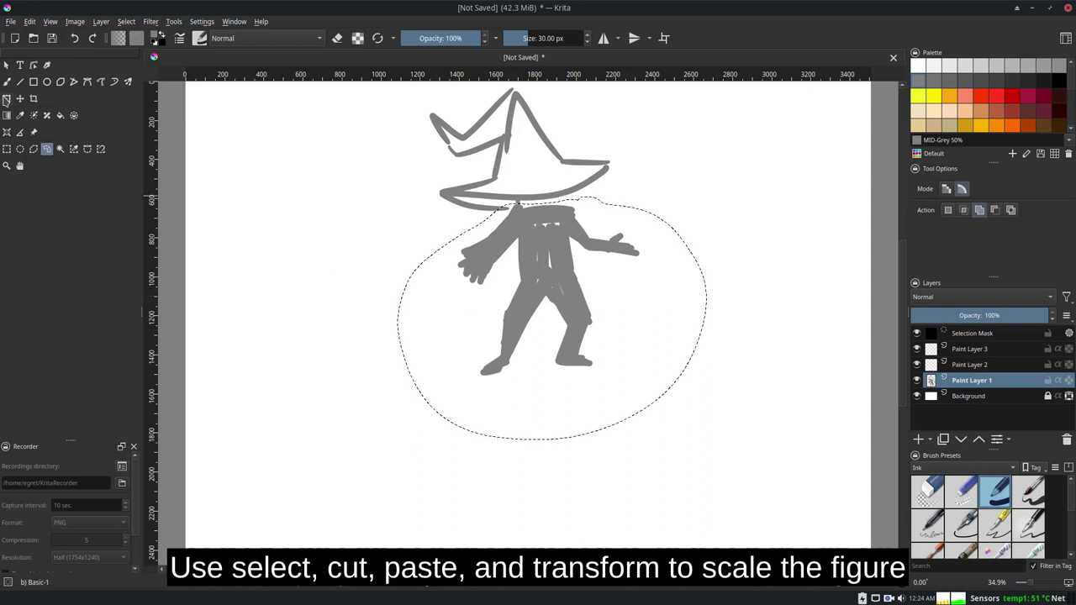
key(ctrl+t)
drag(552, 442, 550, 551)
drag(577, 455, 574, 474)
drag(392, 390, 377, 389)
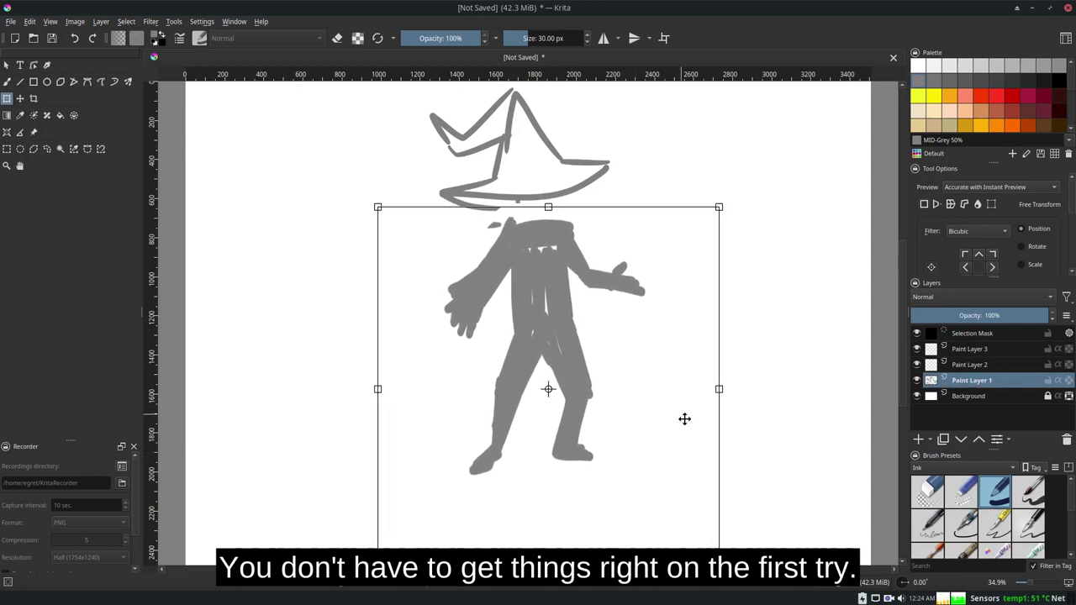
key(Return)
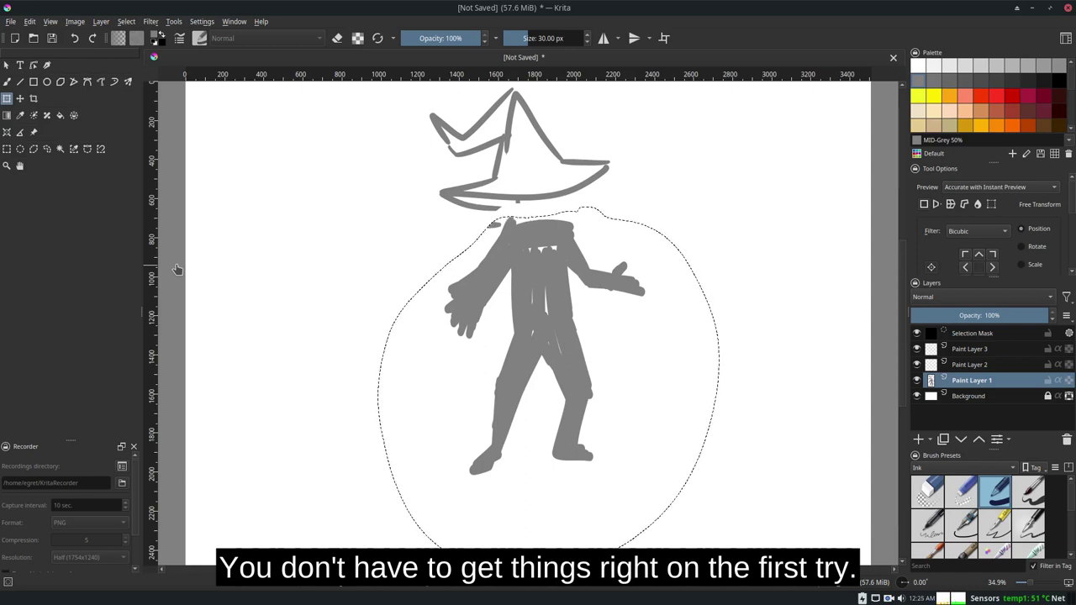
- Clear the selection and move the whole figure lower so it sits centred vertically on the canvas
click(127, 23)
click(157, 52)
key(t)
drag(581, 392, 578, 423)
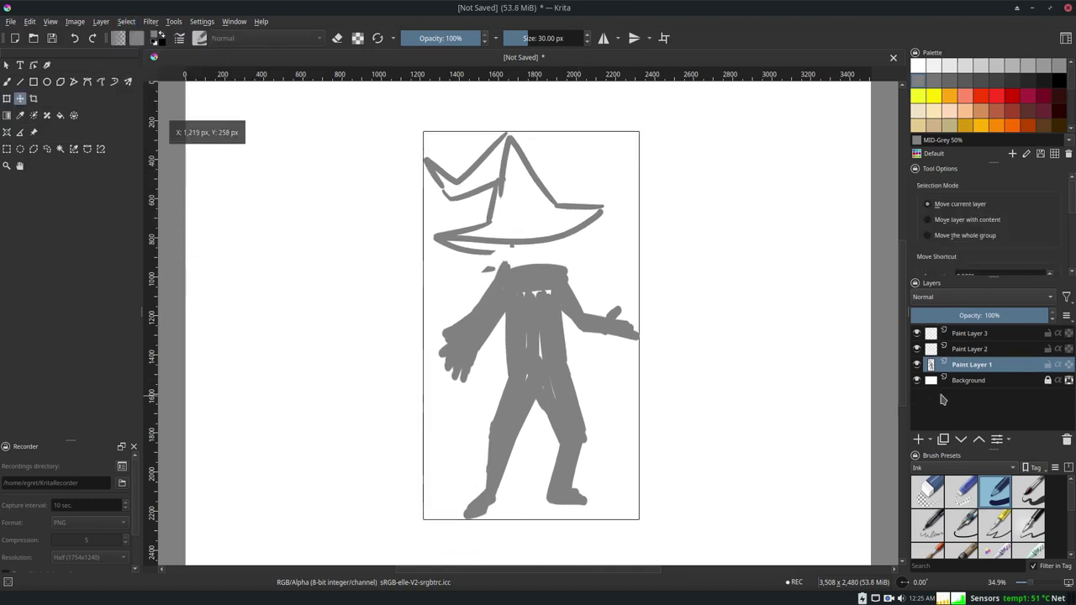
- Paint extra grey bulk around the collar, shoulders and upper arms with the 30 px brush to suggest a cape
key(b)
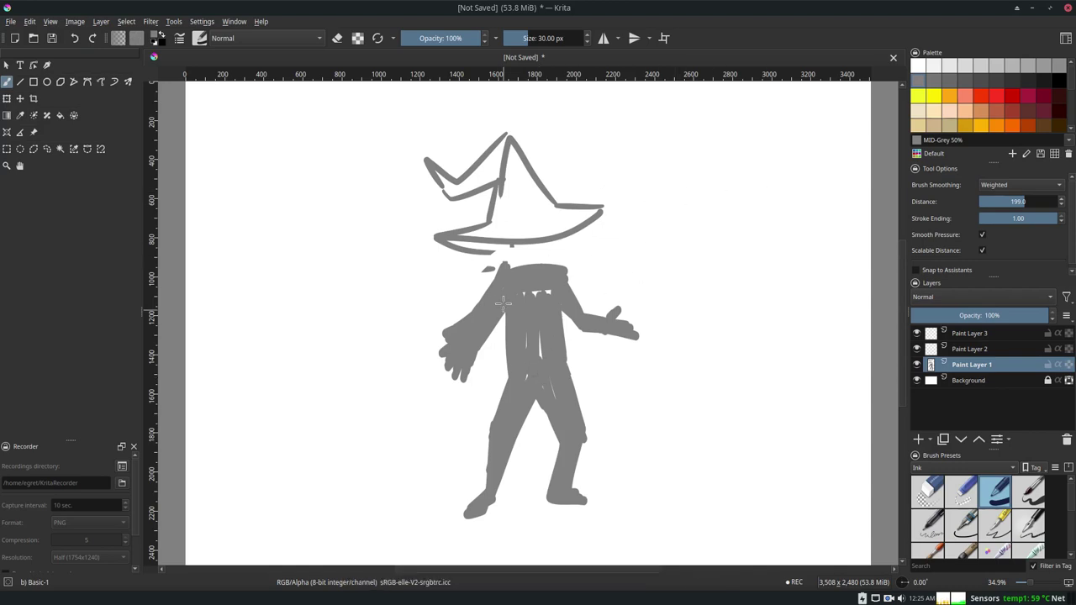
drag(503, 313, 500, 375)
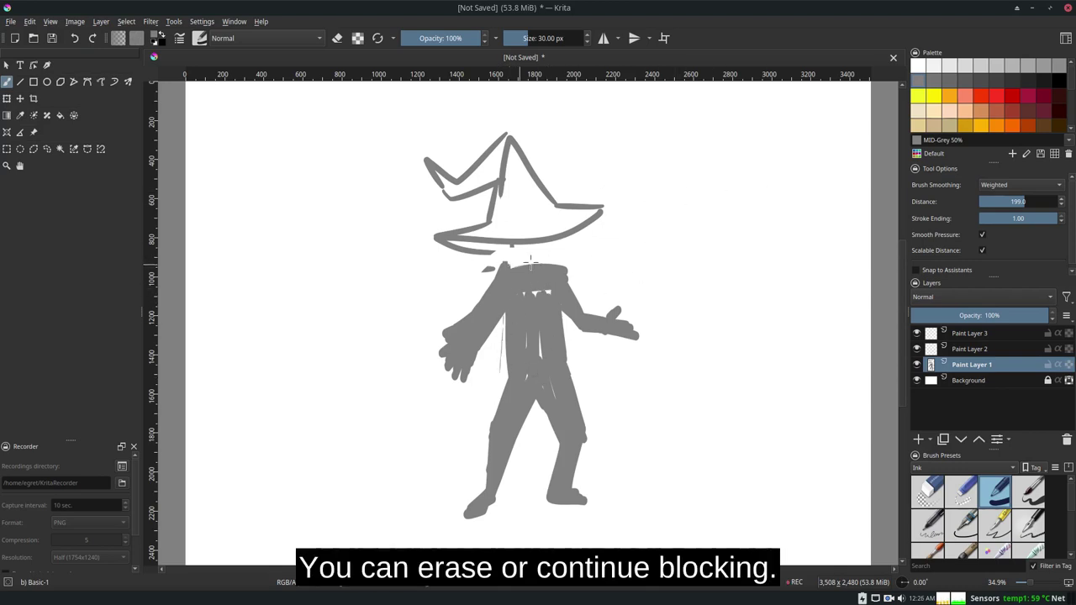
drag(509, 262, 535, 261)
mouse_move(565, 252)
mouse_down()
mouse_move(504, 261)
mouse_move(566, 262)
mouse_move(503, 276)
mouse_move(574, 286)
mouse_up()
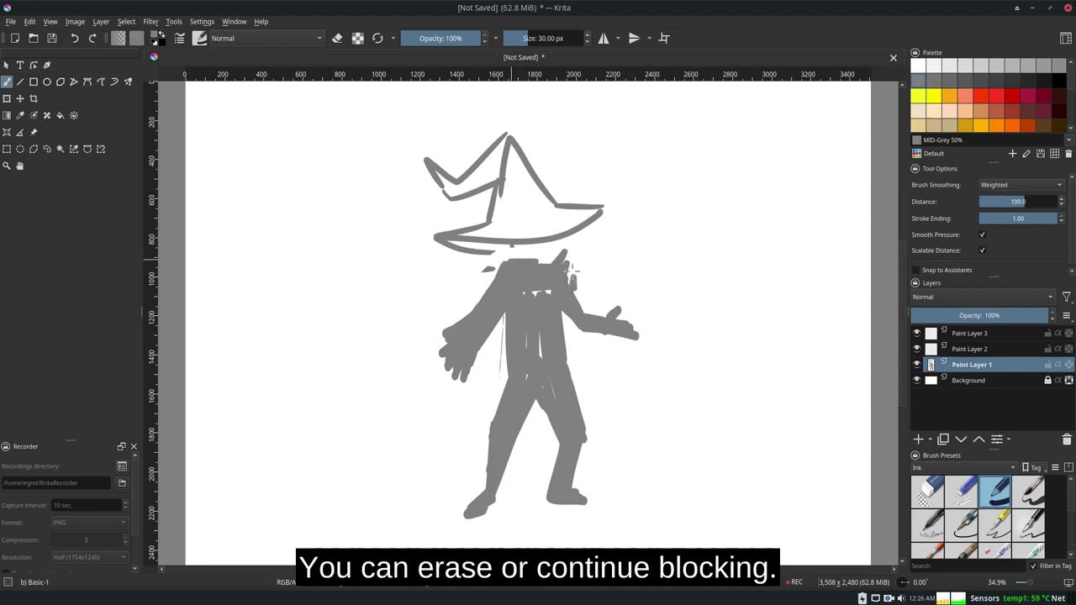
mouse_move(498, 337)
mouse_down()
mouse_move(468, 304)
mouse_move(492, 274)
mouse_up()
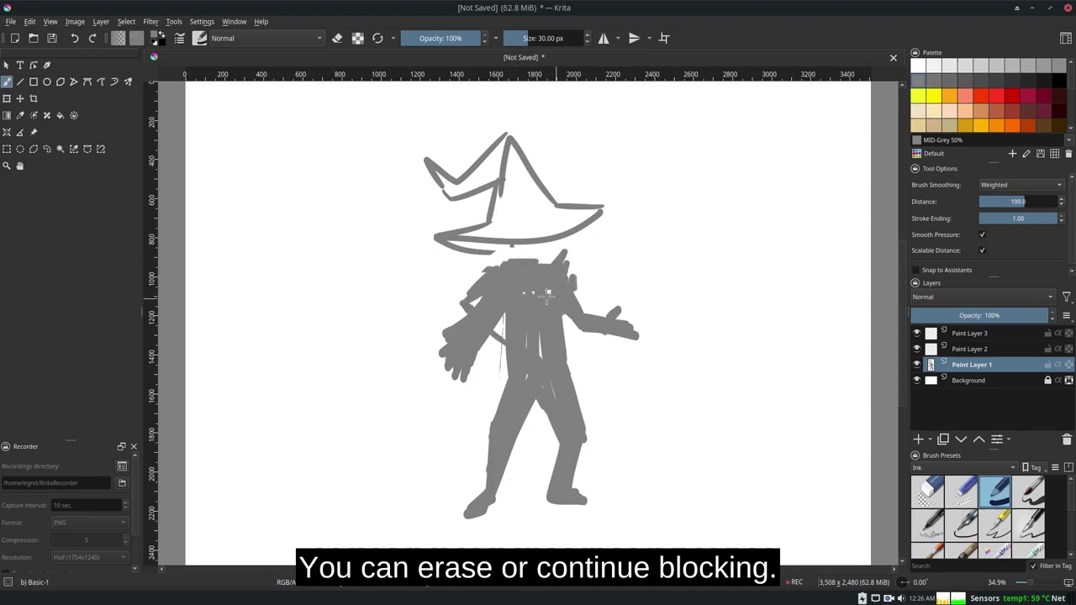
mouse_move(589, 304)
mouse_down()
mouse_move(575, 278)
mouse_move(587, 296)
mouse_move(561, 326)
mouse_up()
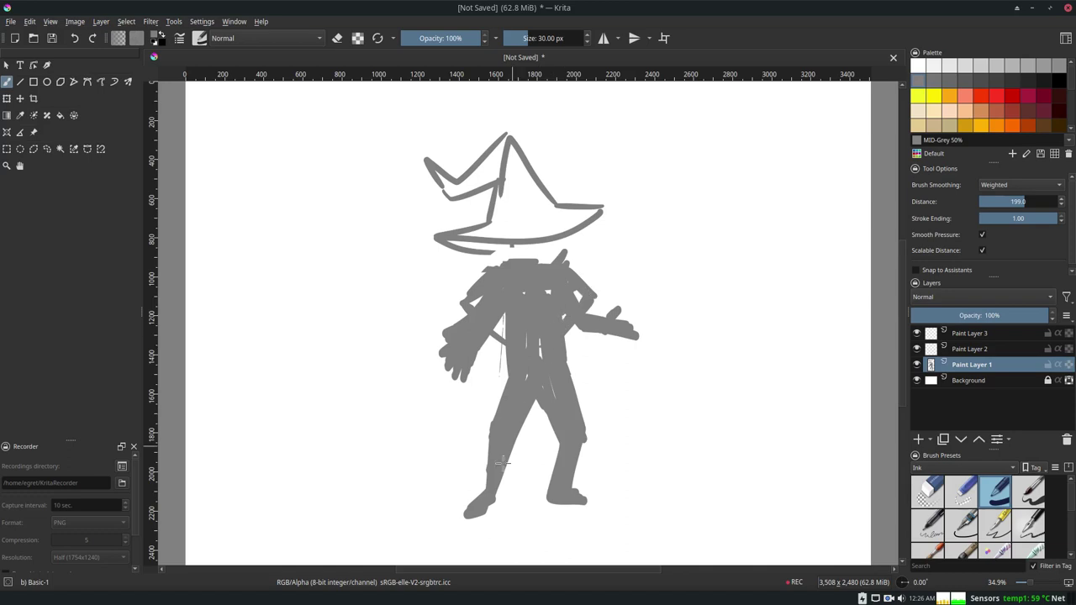
- Lower the blocking layer's opacity to 24% and choose black with the Ink-4 Pen Rough brush
drag(938, 317, 952, 317)
key(d)
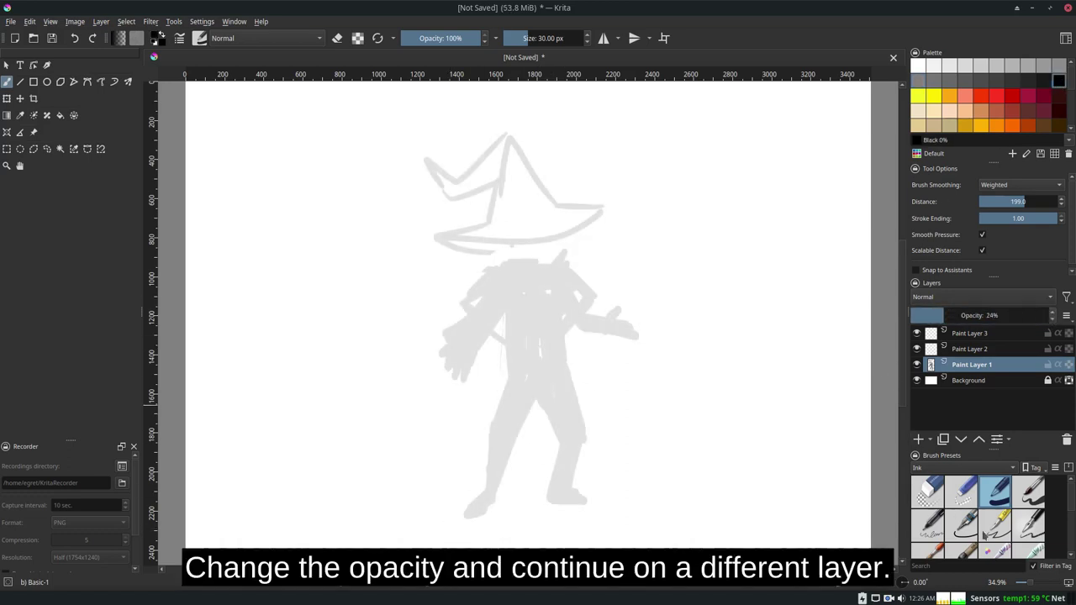
click(1027, 525)
- Rename the blocking layer "sketrch" and lock it, and rename Paint Layer 2 "line"
double_click(990, 365)
text(lketch)
double_click(962, 349)
text(line)
key(Return)
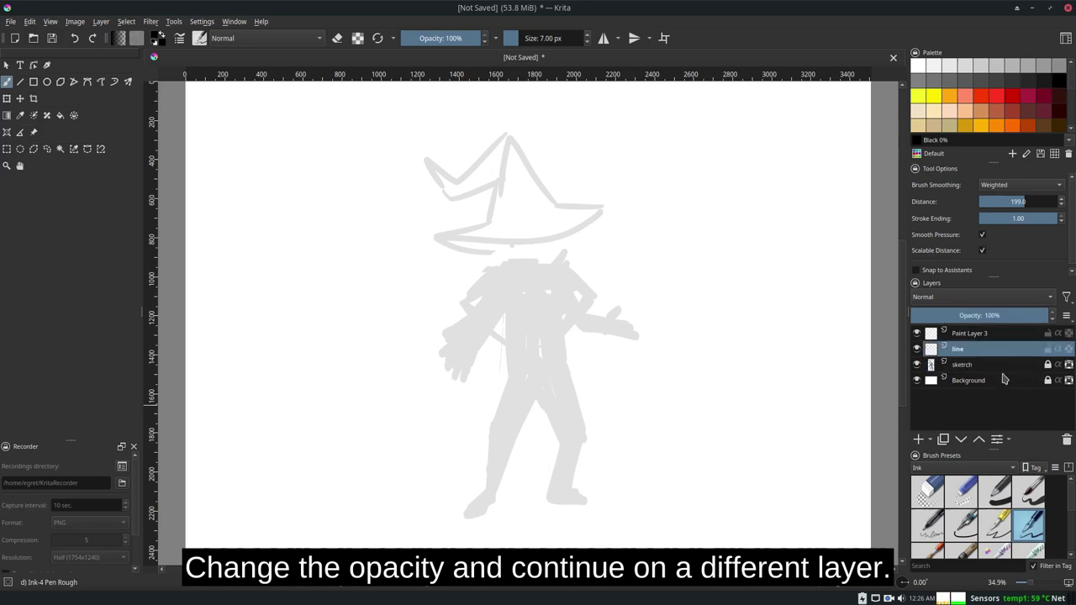
- Set the brush size to 18 px and ink the hat's bent tip, cone, creases and brim on the line layer
drag(496, 220, 431, 239)
key(ctrl+z)
click(587, 35)
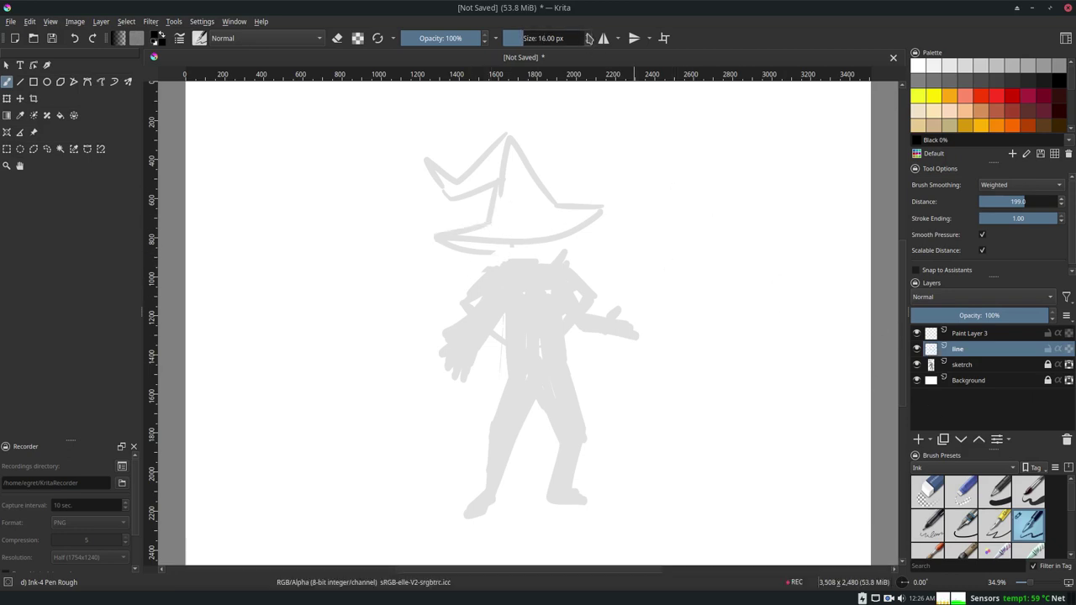
click(588, 41)
drag(501, 167, 490, 180)
mouse_move(503, 135)
mouse_down()
mouse_move(451, 185)
mouse_move(428, 160)
mouse_move(443, 202)
mouse_move(496, 187)
mouse_move(486, 224)
mouse_up()
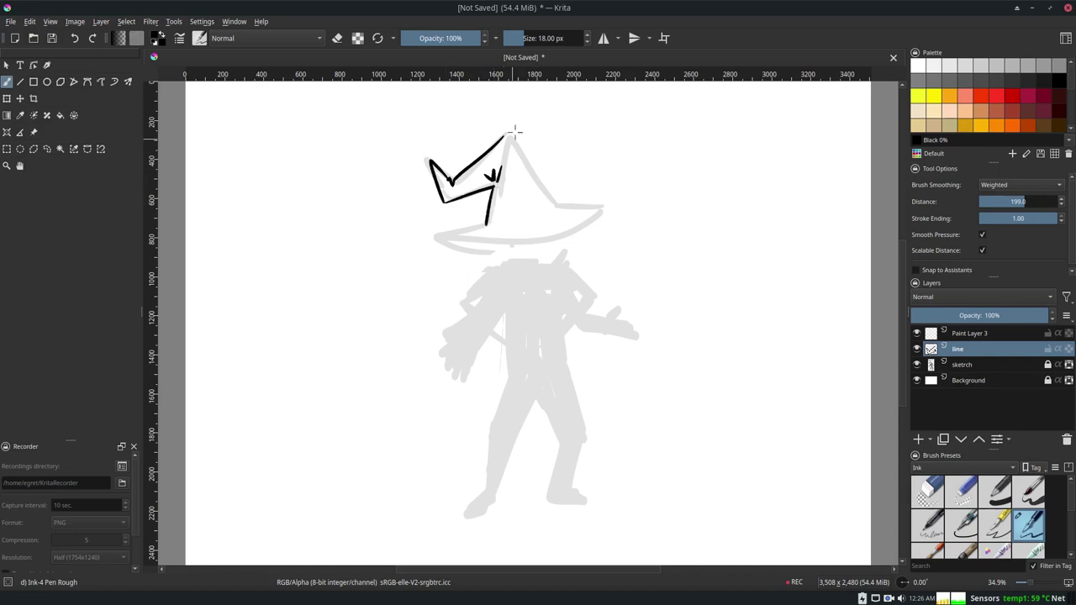
mouse_move(504, 135)
mouse_down()
mouse_move(552, 195)
mouse_move(540, 210)
mouse_move(606, 206)
mouse_up()
mouse_move(487, 221)
mouse_down()
mouse_move(445, 230)
mouse_move(513, 226)
mouse_up()
drag(606, 206, 527, 247)
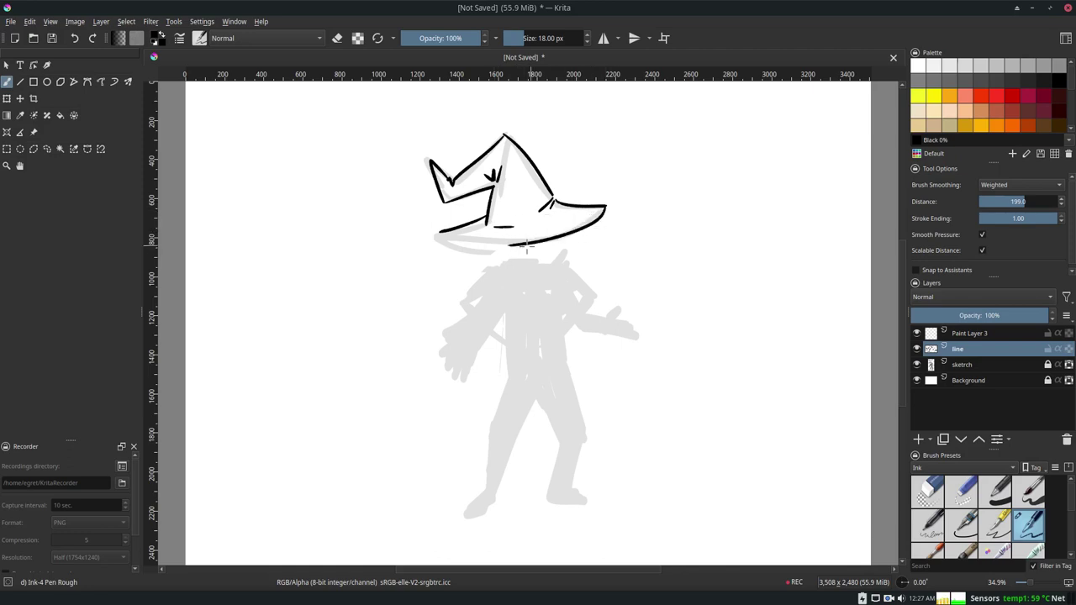
- Close the hat brim and ink the collar and the draped cape with its folds over the shoulders
mouse_move(435, 235)
mouse_down()
mouse_move(523, 246)
mouse_move(533, 267)
mouse_move(566, 251)
mouse_move(499, 259)
mouse_move(570, 257)
mouse_move(583, 275)
mouse_move(522, 334)
mouse_move(495, 263)
mouse_up()
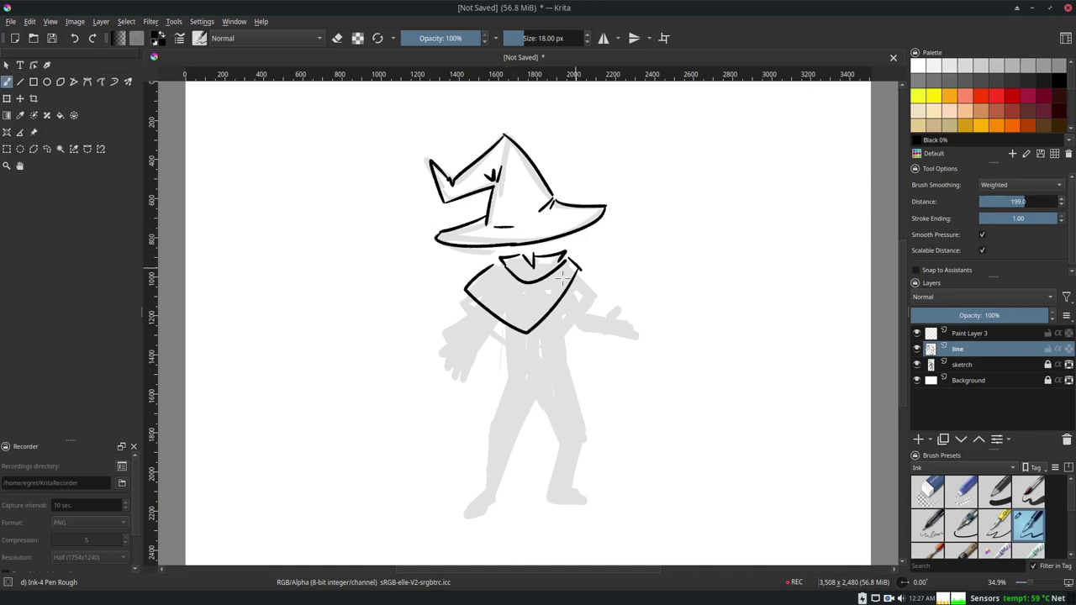
mouse_move(577, 262)
mouse_down()
mouse_move(522, 299)
mouse_move(558, 287)
mouse_move(547, 323)
mouse_move(462, 293)
mouse_move(507, 347)
mouse_move(526, 328)
mouse_move(552, 336)
mouse_move(586, 282)
mouse_up()
key(ctrl+z)
key(ctrl+z)
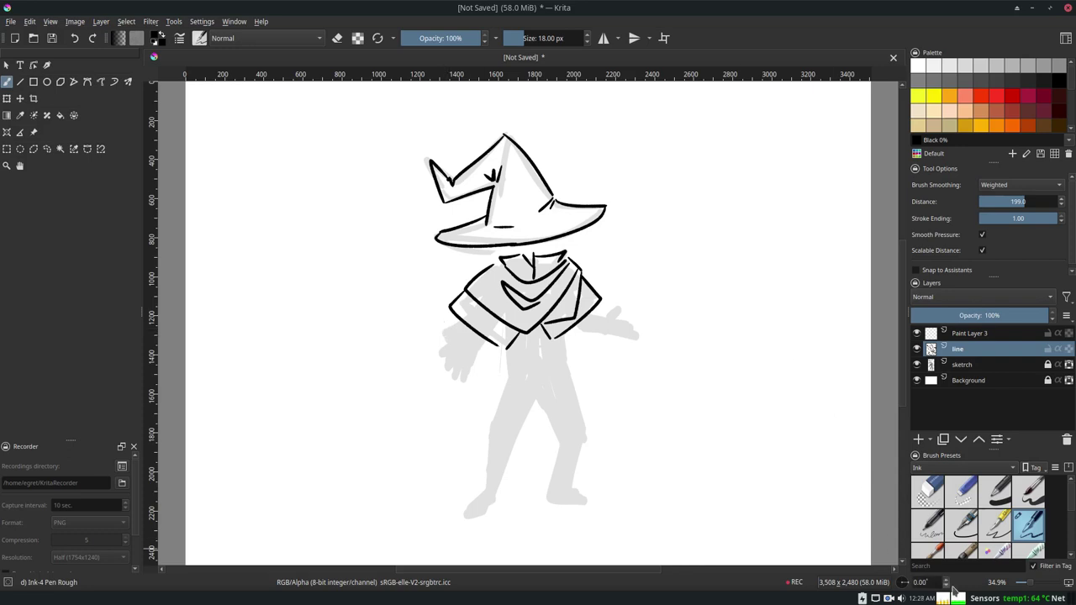
mouse_move(607, 316)
mouse_down()
mouse_move(645, 322)
mouse_move(624, 332)
mouse_move(645, 337)
mouse_move(628, 341)
mouse_up()
key(ctrl+z)
key(ctrl+z)
key(ctrl+z)
key(ctrl+z)
key(ctrl+z)
key(ctrl+z)
key(ctrl+z)
key(ctrl+z)
key(ctrl+z)
key(ctrl+z)
key(ctrl+z)
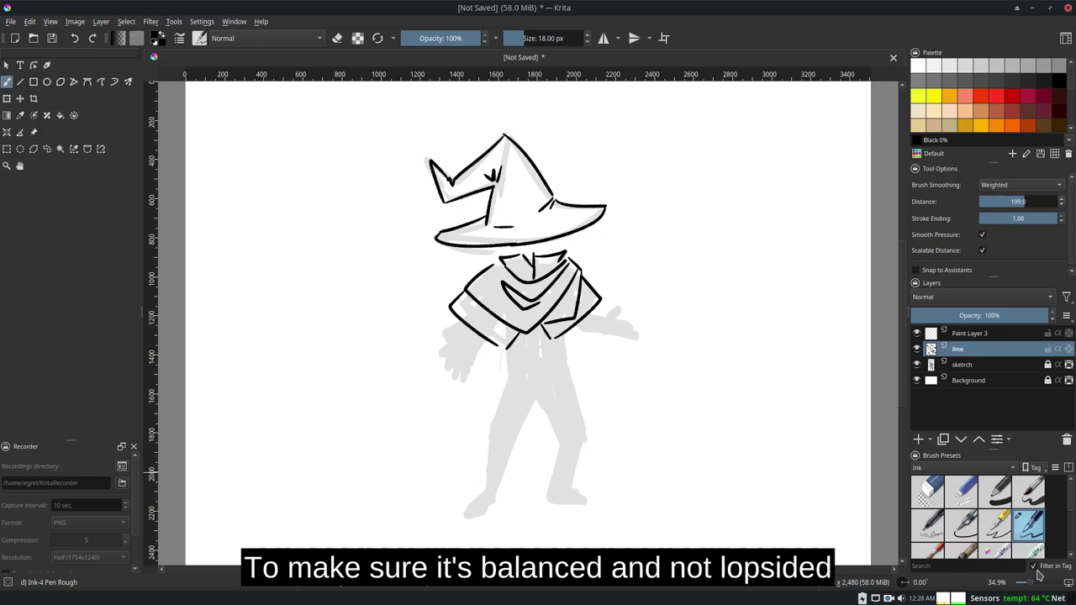
- Mirror the whole image horizontally to check the figure's balance
click(75, 21)
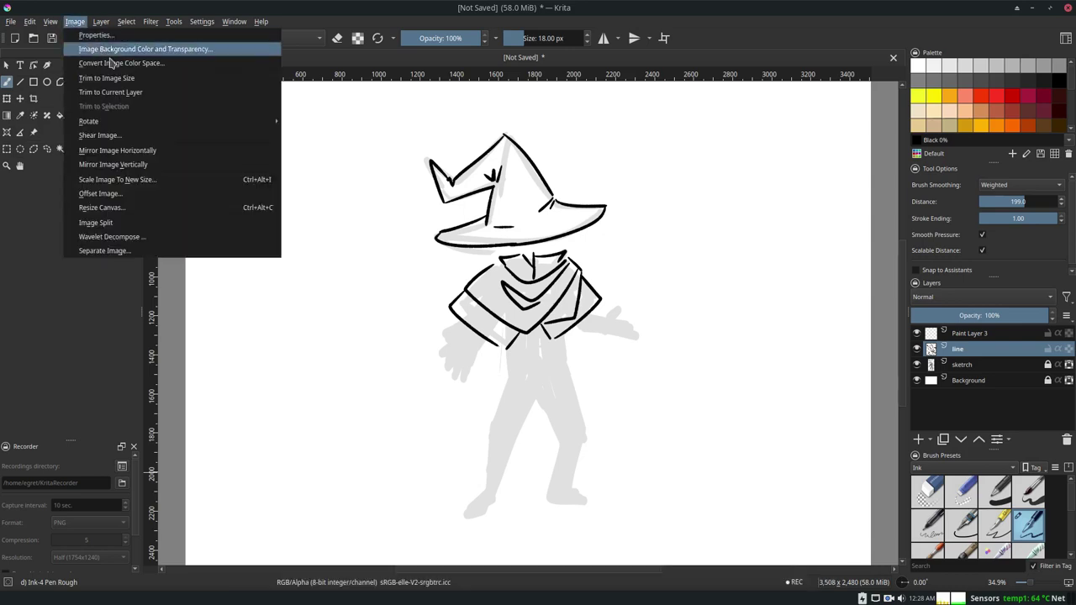
click(224, 152)
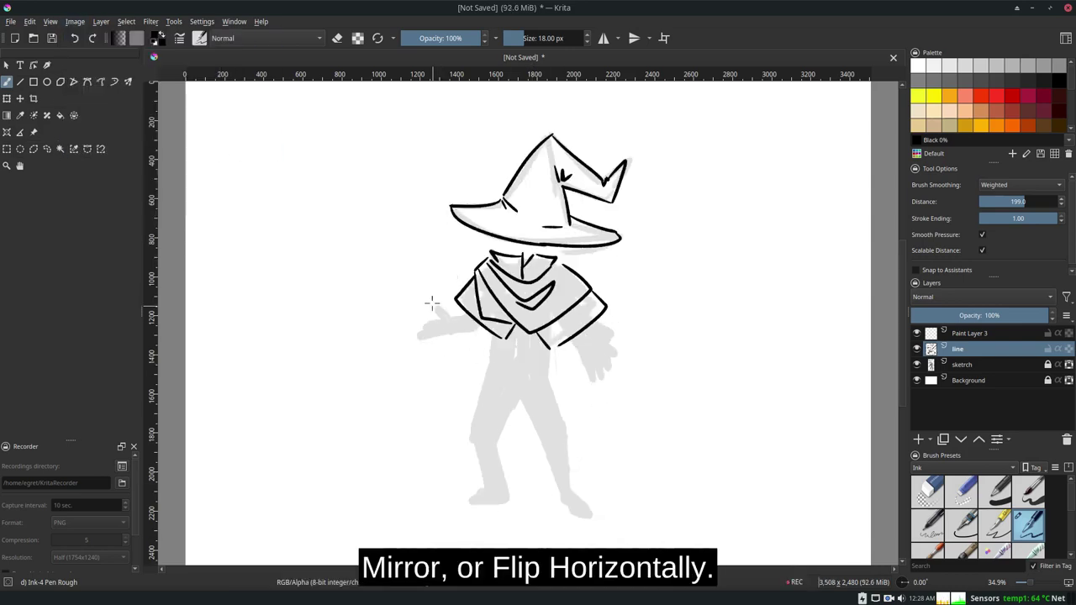
mouse_move(441, 330)
mouse_down()
mouse_move(413, 329)
mouse_move(442, 324)
mouse_up()
key(ctrl+z)
key(ctrl+z)
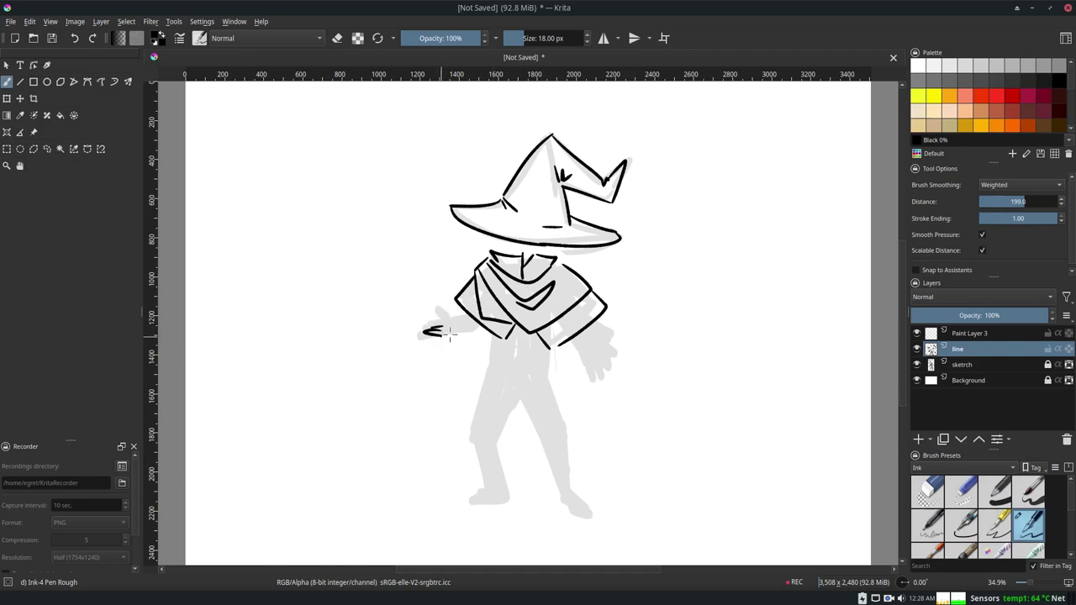
mouse_move(468, 331)
mouse_down()
mouse_move(487, 327)
mouse_move(437, 308)
mouse_move(447, 318)
mouse_up()
drag(425, 327, 411, 332)
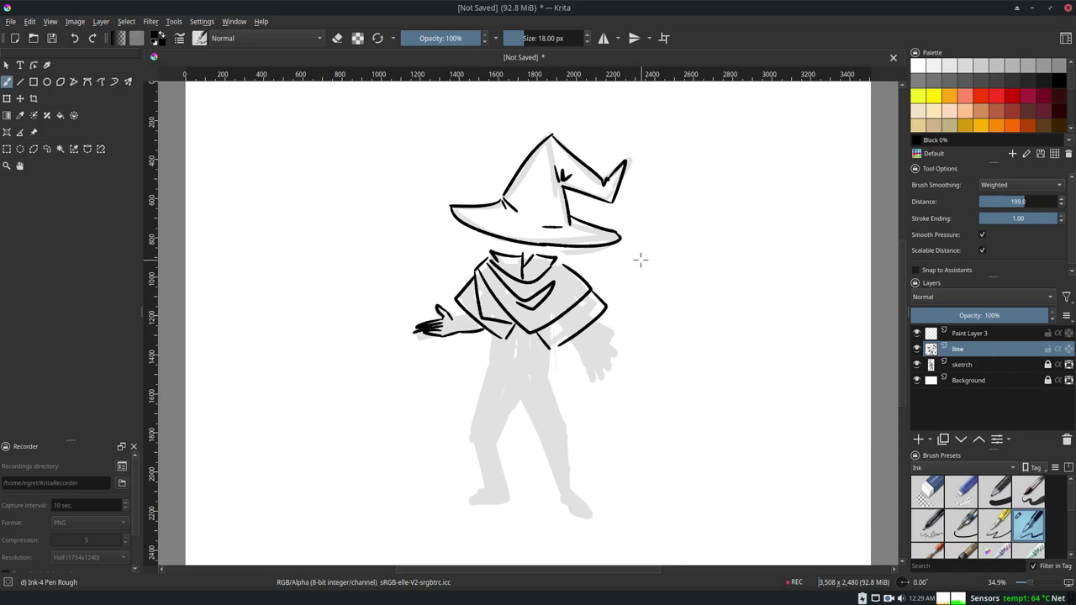
key(ctrl+z)
key(ctrl+z)
key(ctrl+z)
key(ctrl+z)
key(ctrl+z)
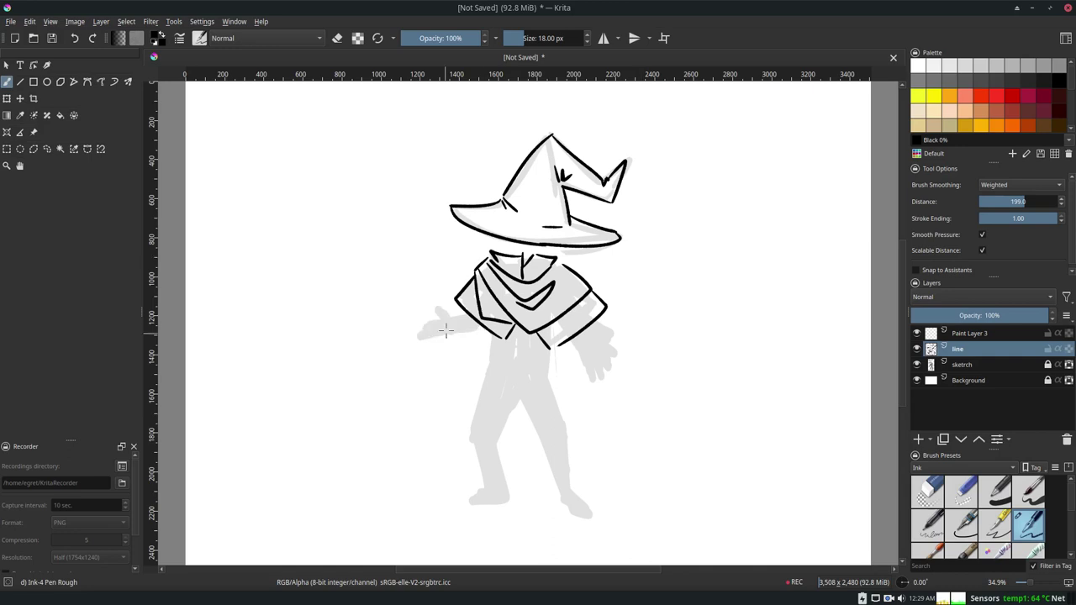
- Ink the outstretched forearm and open hand with raised thumb, redrawing the fingers until they follow the sketch
mouse_move(433, 312)
mouse_down()
mouse_move(465, 320)
mouse_move(412, 336)
mouse_move(447, 340)
mouse_up()
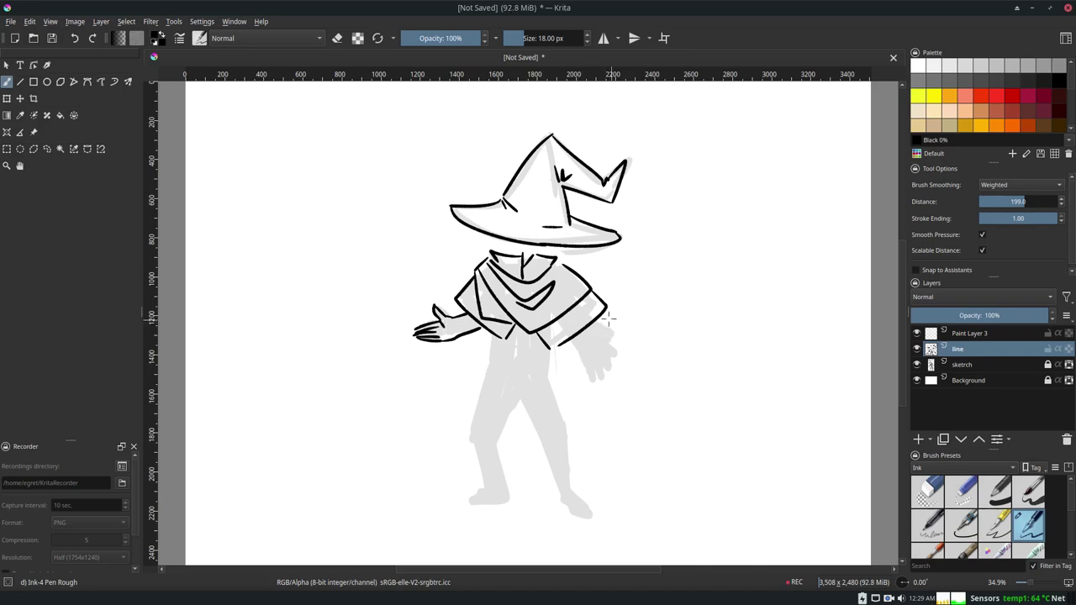
key(ctrl+z)
key(ctrl+z)
key(ctrl+z)
key(ctrl+z)
mouse_move(439, 320)
mouse_down()
mouse_move(415, 339)
mouse_move(477, 328)
mouse_move(417, 320)
mouse_move(420, 332)
mouse_up()
key(ctrl+z)
key(ctrl+z)
key(ctrl+z)
key(ctrl+z)
key(ctrl+z)
mouse_move(420, 334)
mouse_down()
mouse_move(482, 332)
mouse_move(420, 325)
mouse_move(413, 335)
mouse_up()
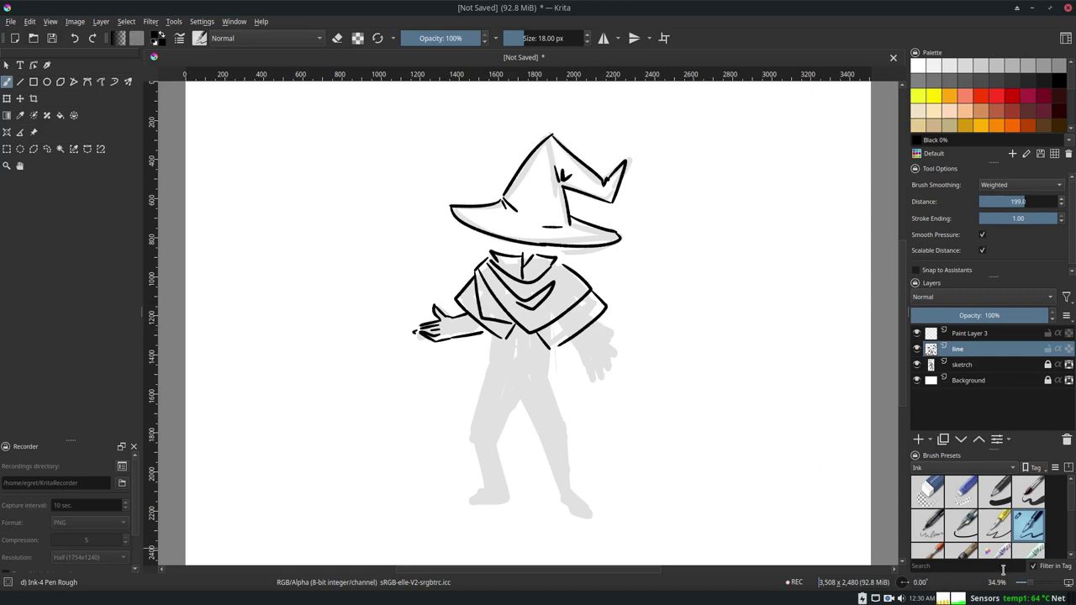
- Mirror the view horizontally and ink the lowered forearm and spread-fingered hand on the figure's other side
click(50, 22)
mouse_move(168, 134)
click(265, 133)
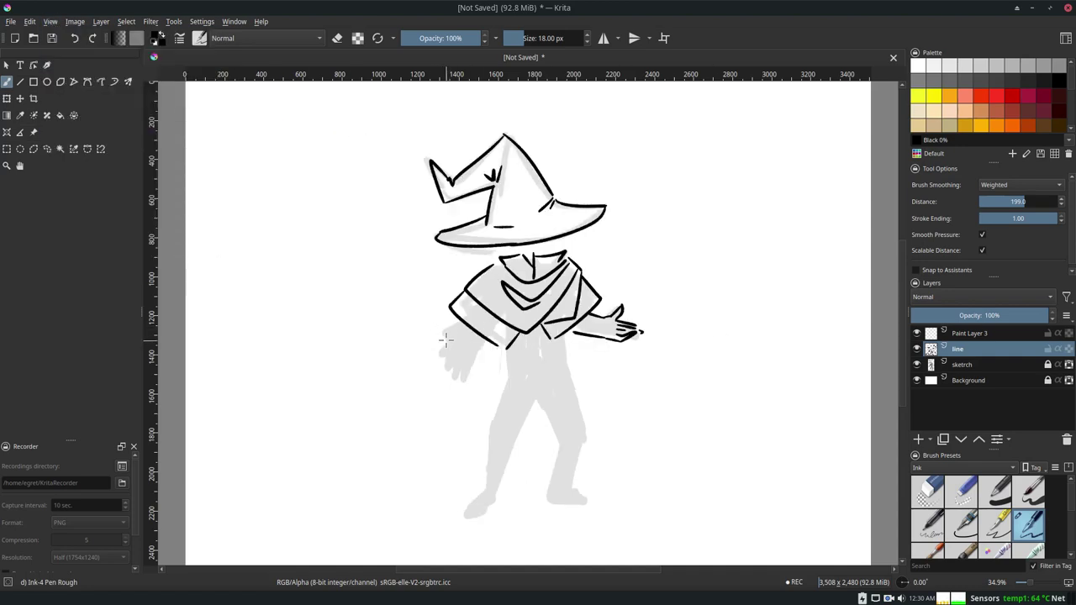
mouse_move(444, 341)
mouse_down()
mouse_move(432, 343)
mouse_move(449, 347)
mouse_move(431, 363)
mouse_move(433, 380)
mouse_move(457, 377)
mouse_move(486, 339)
mouse_move(469, 327)
mouse_up()
key(ctrl+z)
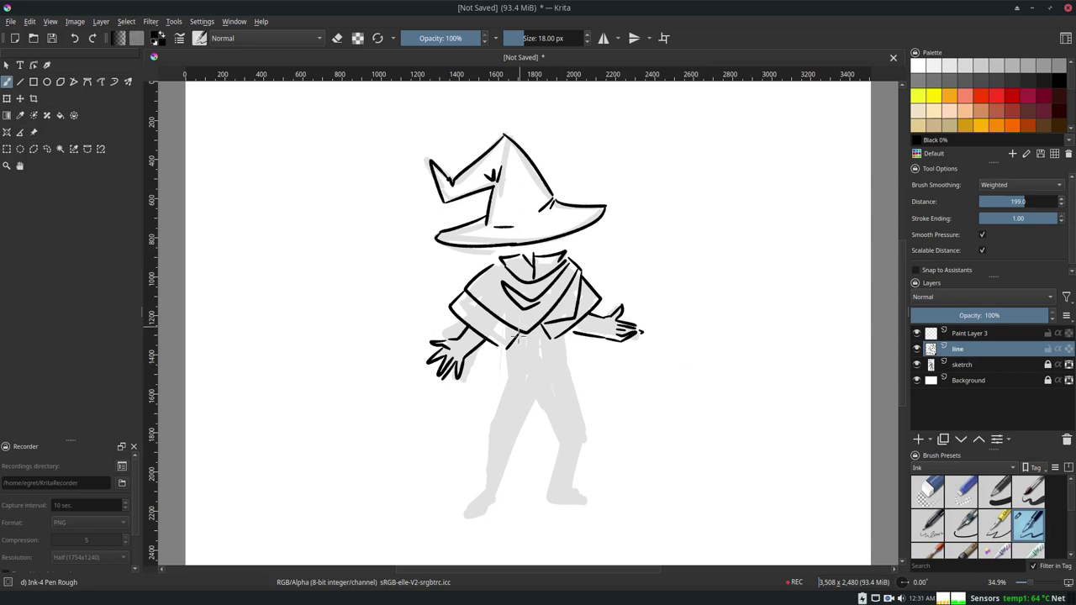
mouse_move(538, 333)
mouse_down()
mouse_move(535, 345)
mouse_move(572, 365)
mouse_up()
drag(572, 327, 572, 364)
key(ctrl+z)
key(ctrl+z)
key(ctrl+z)
key(ctrl+z)
- Ink the tunic's hem, side edge and centre line below the cape
mouse_move(538, 325)
mouse_down()
mouse_move(538, 365)
mouse_move(572, 357)
mouse_up()
drag(571, 358, 569, 329)
drag(530, 359, 506, 337)
- Ink one baggy trouser leg with a ragged cuff and long vertical fold lines, ending below the knee
mouse_move(540, 389)
mouse_down()
mouse_move(514, 443)
mouse_move(520, 452)
mouse_move(482, 439)
mouse_move(485, 422)
mouse_up()
drag(508, 355, 486, 407)
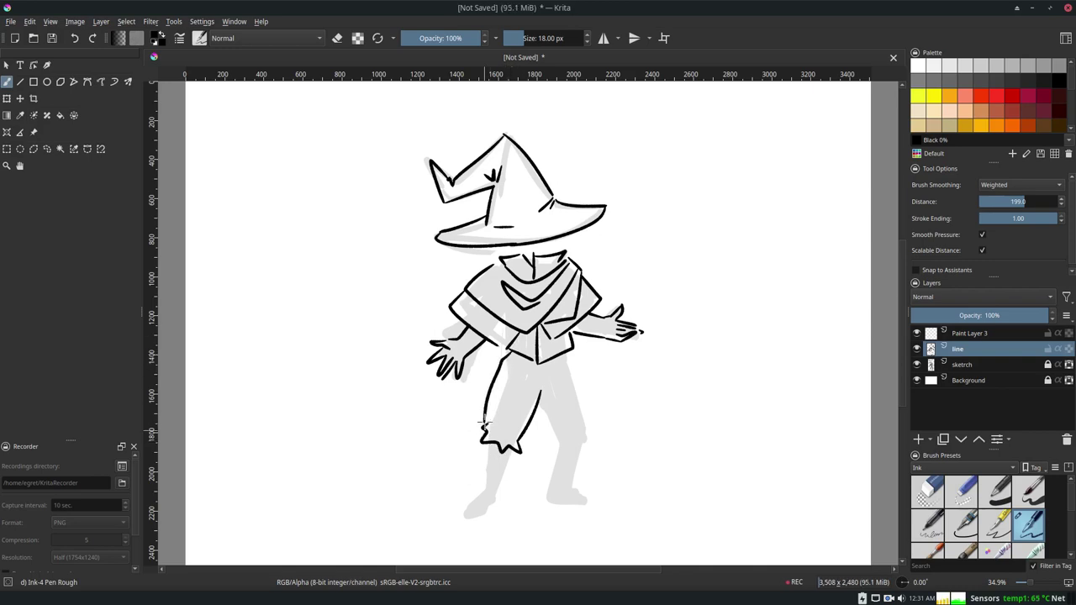
mouse_move(506, 369)
mouse_down()
mouse_move(495, 415)
mouse_move(517, 370)
mouse_move(511, 437)
mouse_up()
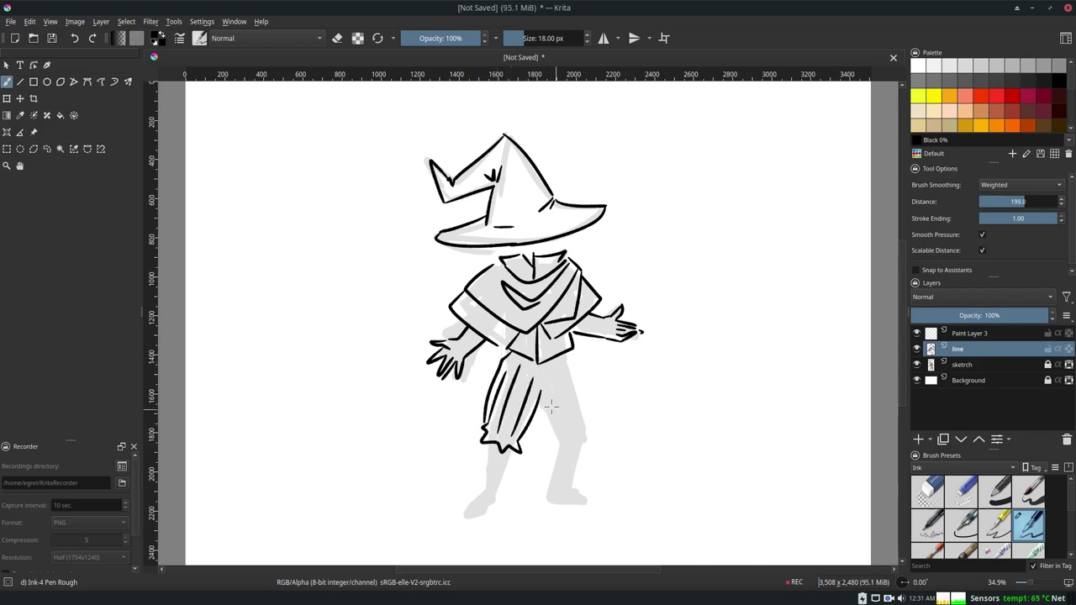
- Ink the other baggy trouser leg with a ragged cuff and long vertical fold lines to match the first
mouse_move(570, 356)
mouse_down()
mouse_move(591, 435)
mouse_move(579, 442)
mouse_move(548, 430)
mouse_move(533, 400)
mouse_up()
key(ctrl+z)
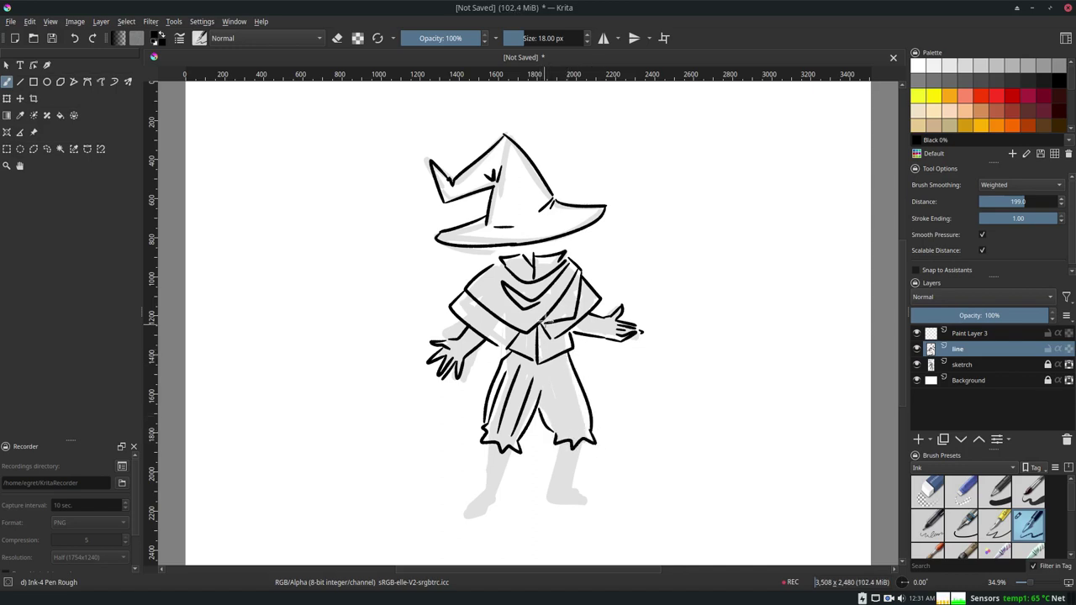
mouse_move(545, 359)
mouse_down()
mouse_move(568, 438)
mouse_move(581, 431)
mouse_up()
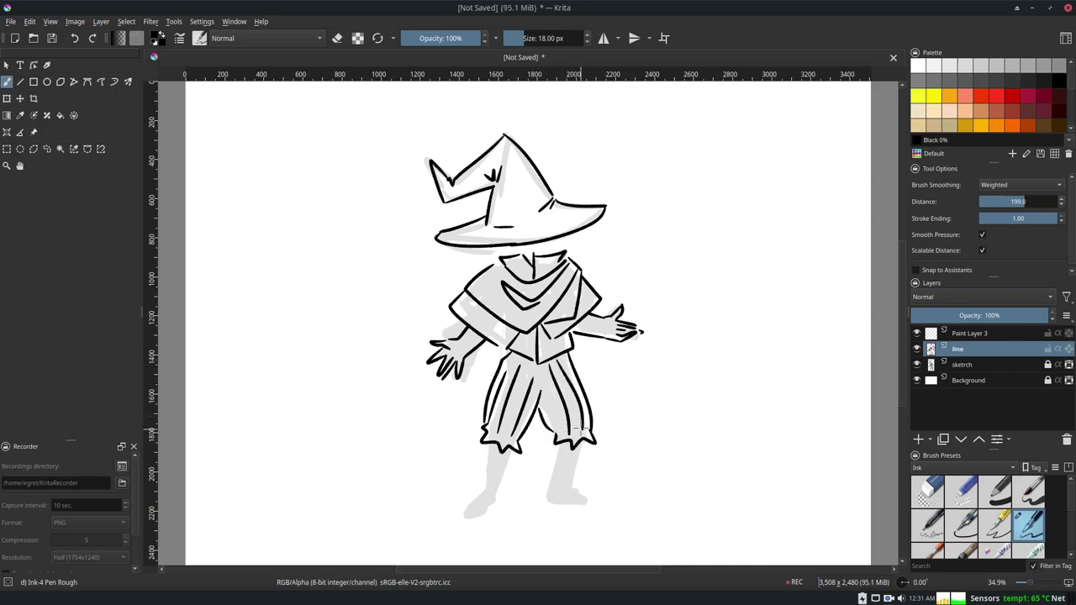
drag(541, 364, 536, 402)
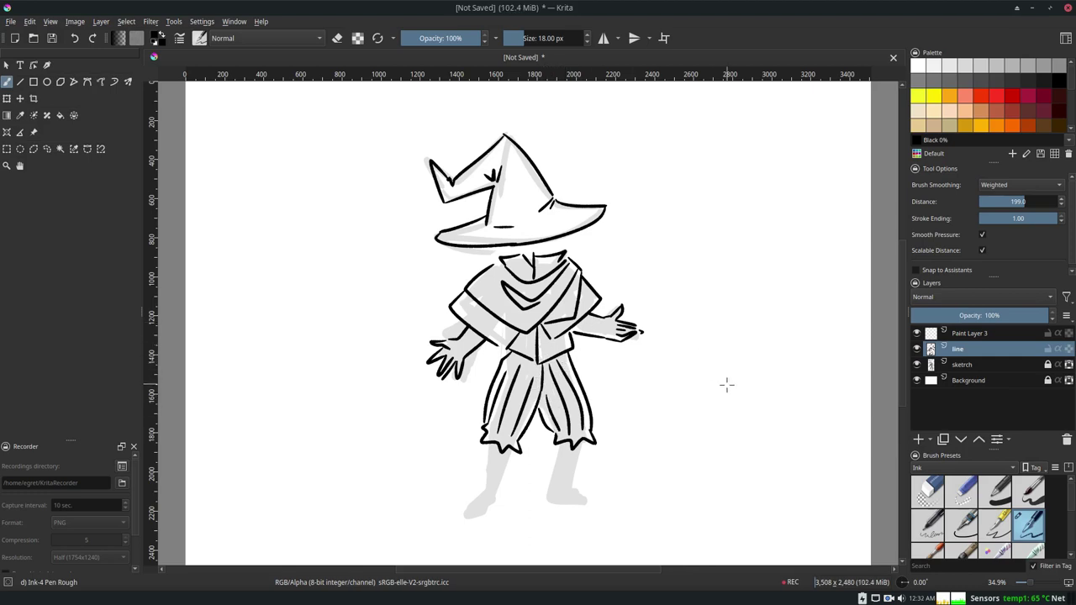
- Erase the first trouser leg's outer edge near the waist and redraw it with a fuller curve down to the cuff
key(e)
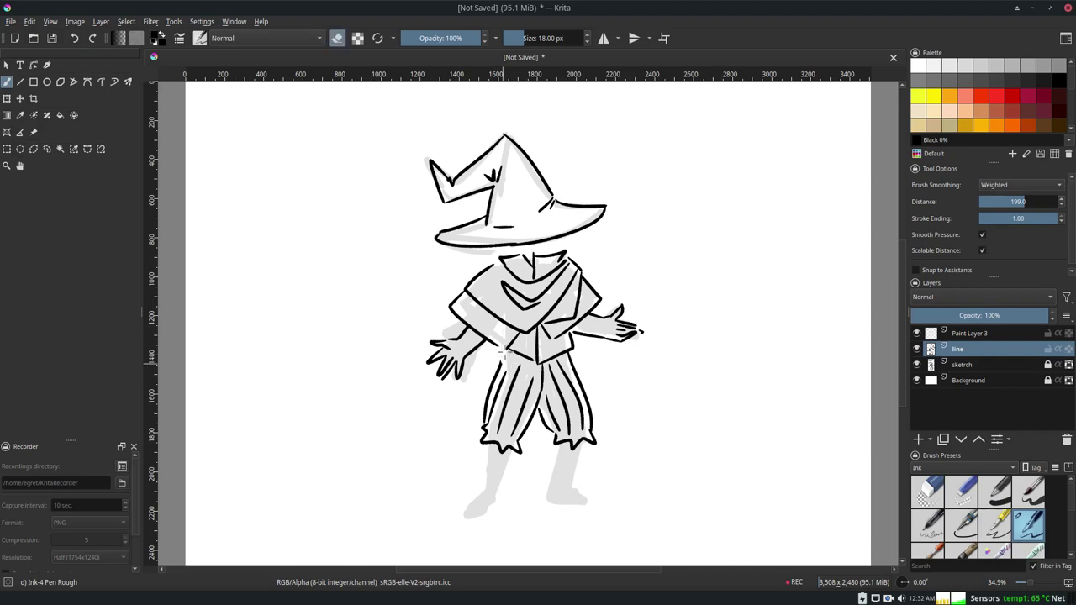
drag(509, 354, 507, 352)
click(334, 40)
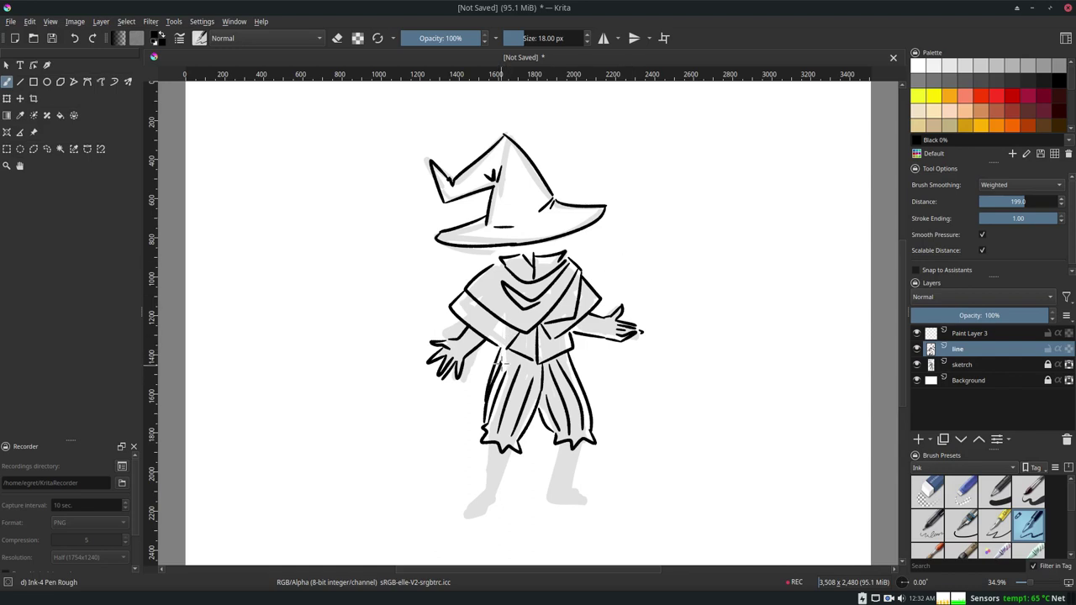
drag(502, 351, 482, 421)
- Round out the second trouser leg's outer edge and ink both shins from the cuffs to the ankles
mouse_move(569, 354)
mouse_down()
mouse_move(593, 427)
mouse_move(553, 496)
mouse_up()
drag(578, 440, 574, 484)
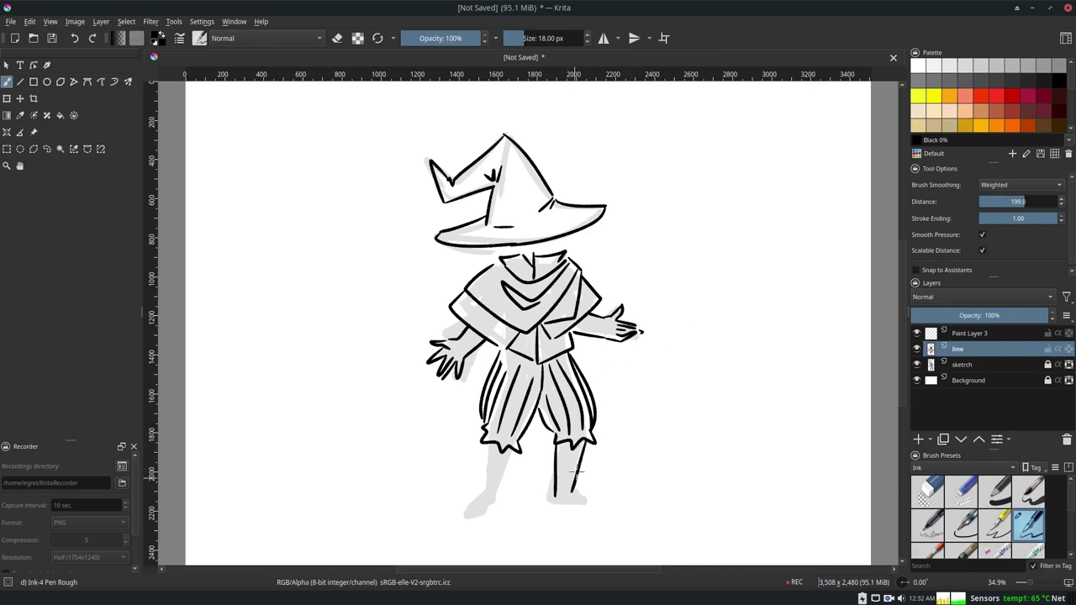
drag(509, 449, 495, 498)
drag(486, 444, 478, 496)
- Ink a pointed, curled-toe shoe at the end of each leg, with the toes turned outward
scroll(888, 365, down, 2)
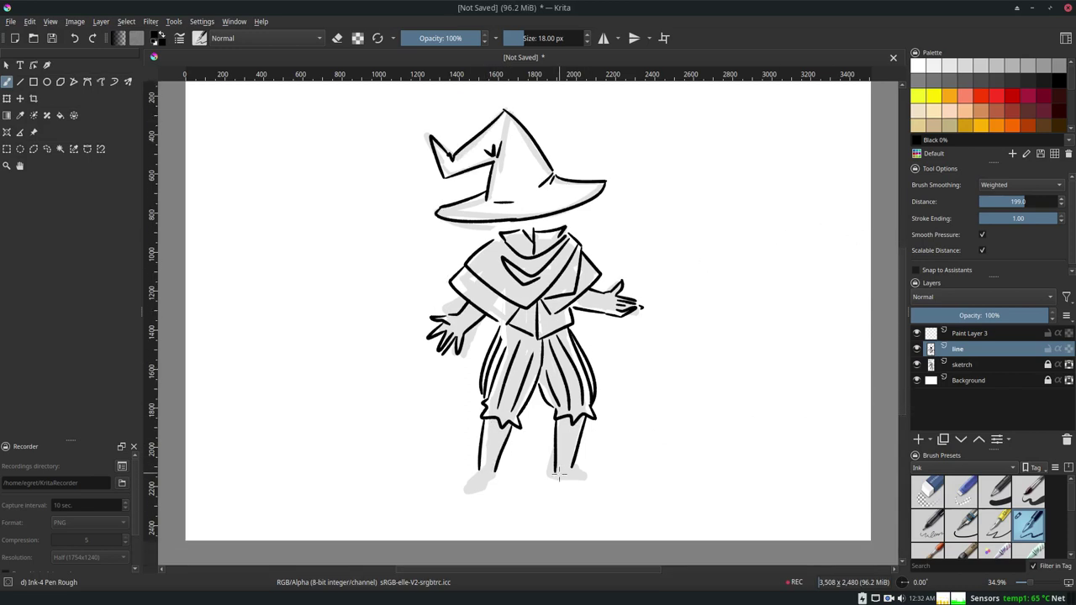
mouse_move(573, 467)
mouse_down()
mouse_move(614, 481)
mouse_move(550, 483)
mouse_move(575, 498)
mouse_move(617, 489)
mouse_move(621, 478)
mouse_up()
mouse_move(479, 469)
mouse_down()
mouse_move(467, 482)
mouse_move(444, 476)
mouse_move(453, 500)
mouse_move(501, 483)
mouse_up()
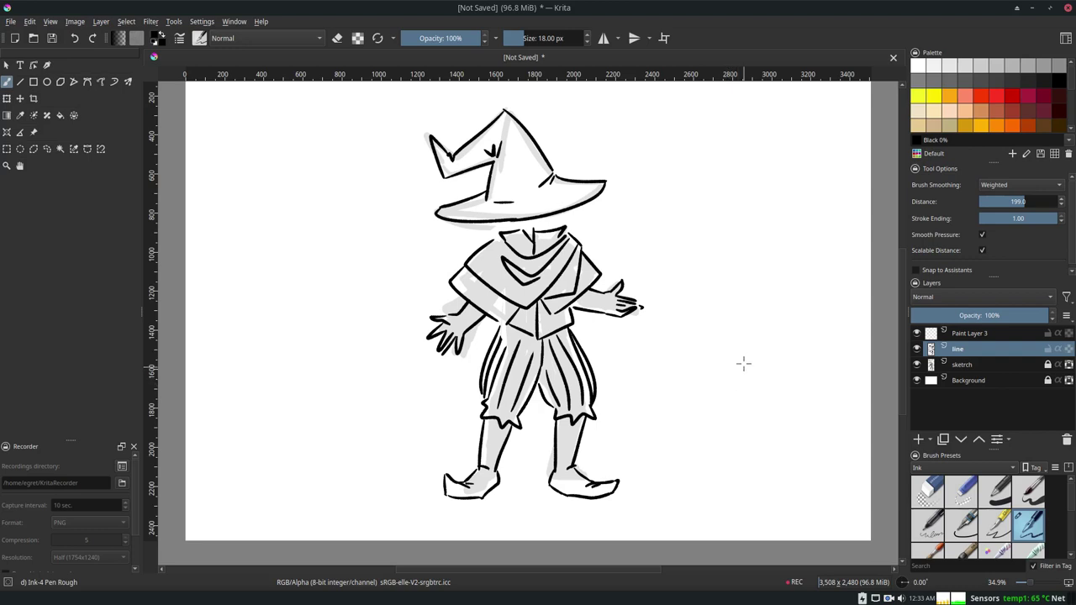
- Rotate the canvas to 135° and erase the inked fingers of the lowered hand
mouse_move(793, 464)
mouse_down()
mouse_move(395, 404)
mouse_move(360, 356)
mouse_up()
key(e)
drag(559, 249, 600, 251)
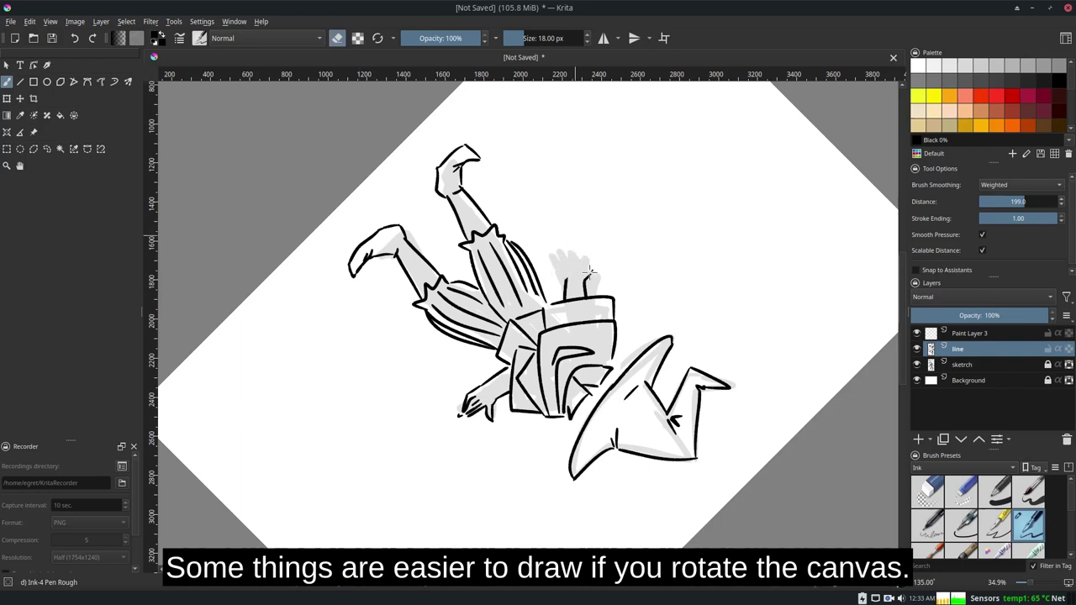
key(e)
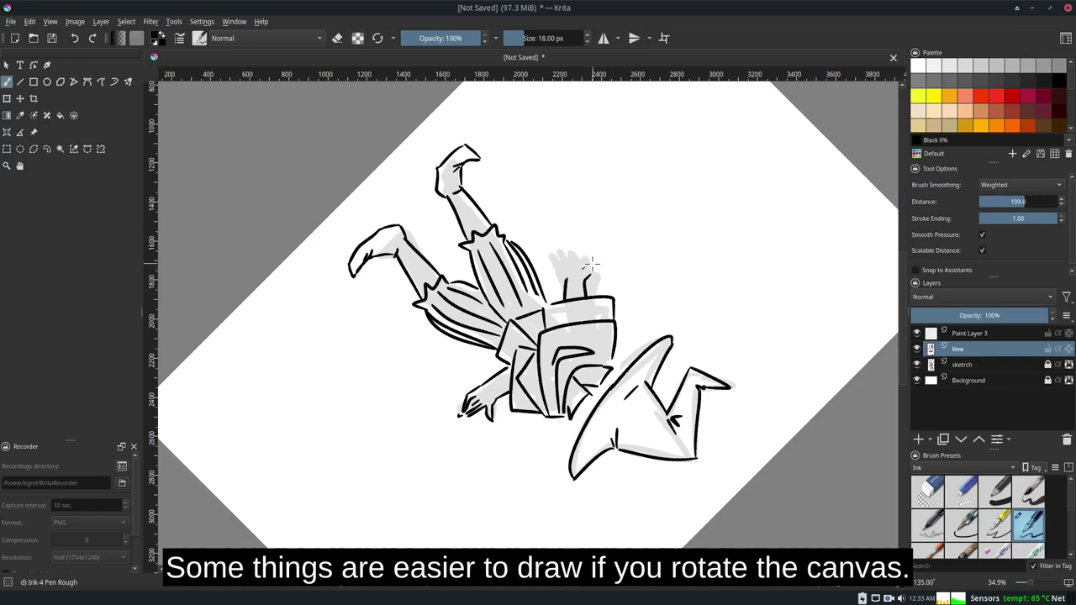
- Redraw the lowered hand with a thumb and spread fingers, reworking the finger lines and tidying the wrist
mouse_move(605, 264)
mouse_down()
mouse_move(592, 276)
mouse_move(590, 237)
mouse_move(594, 262)
mouse_move(576, 232)
mouse_move(563, 252)
mouse_up()
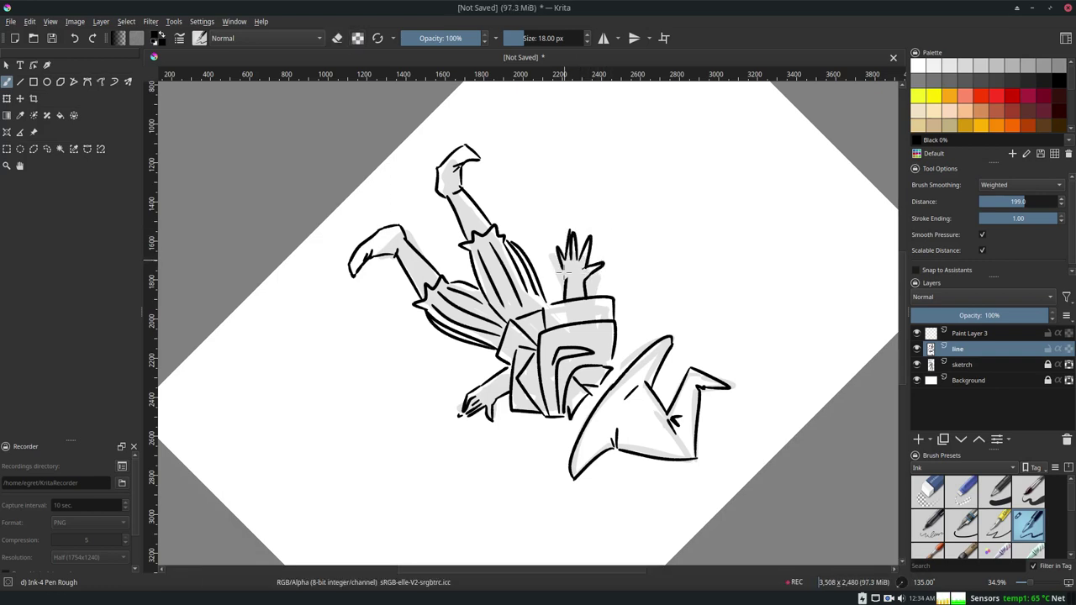
key(ctrl+z)
mouse_move(568, 258)
mouse_down()
mouse_move(566, 237)
mouse_move(561, 273)
mouse_up()
key(ctrl+z)
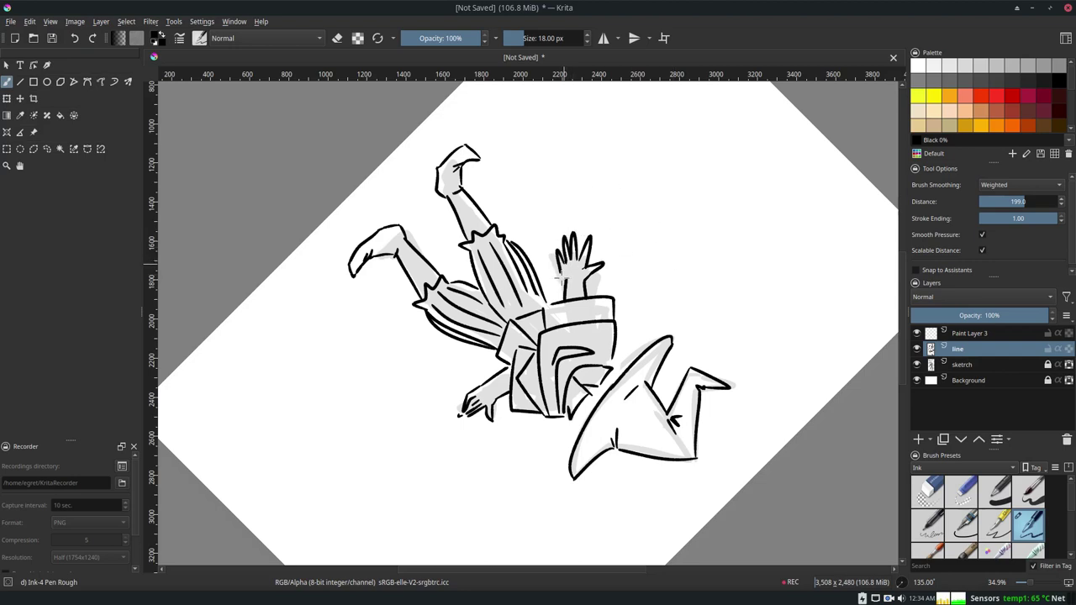
key(e)
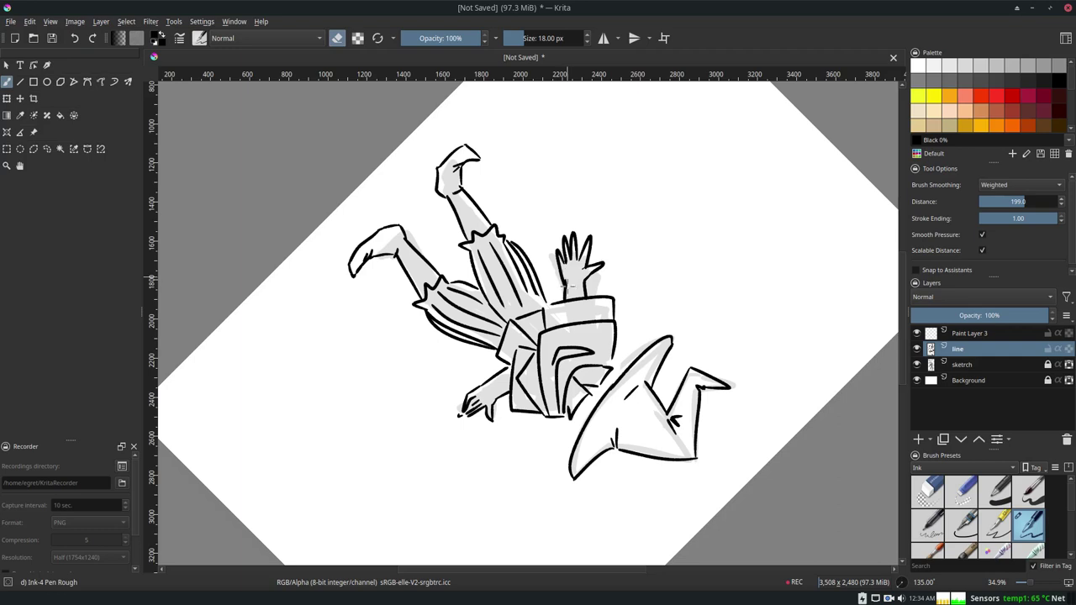
key(e)
- Rotate the canvas to about -93° and erase the inked fingers and thumb of the outstretched hand
drag(901, 582, 885, 516)
key(e)
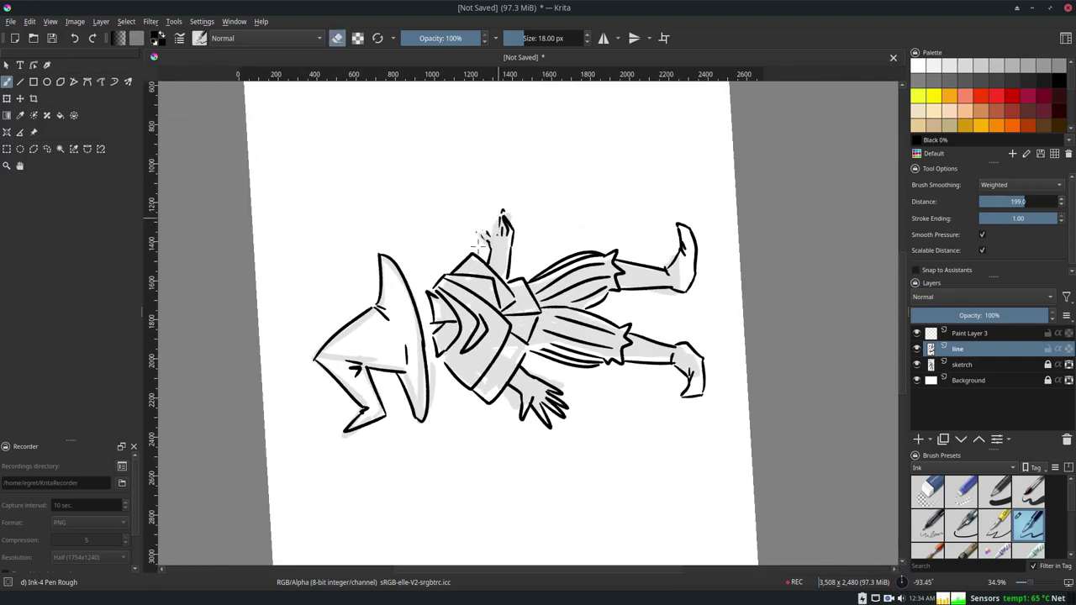
drag(502, 212, 503, 216)
click(336, 37)
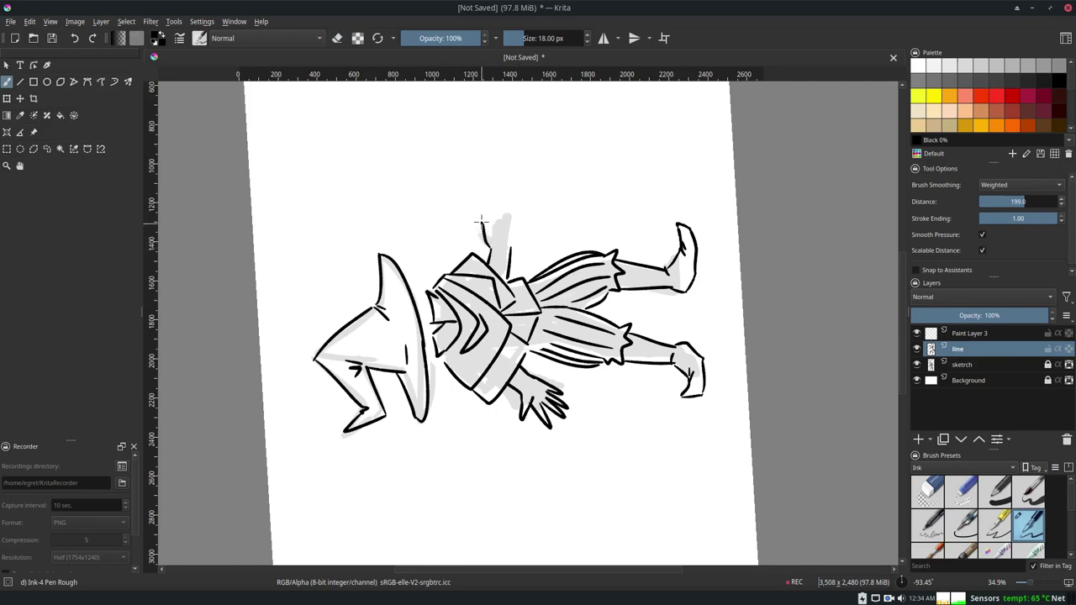
- Redraw the outstretched hand with a separate thumb and long tapered fingers, and reset the canvas rotation to 0°
mouse_move(494, 229)
mouse_down()
mouse_move(511, 206)
mouse_move(511, 250)
mouse_up()
mouse_move(505, 206)
mouse_down()
mouse_move(501, 231)
mouse_move(505, 208)
mouse_up()
drag(498, 230, 499, 202)
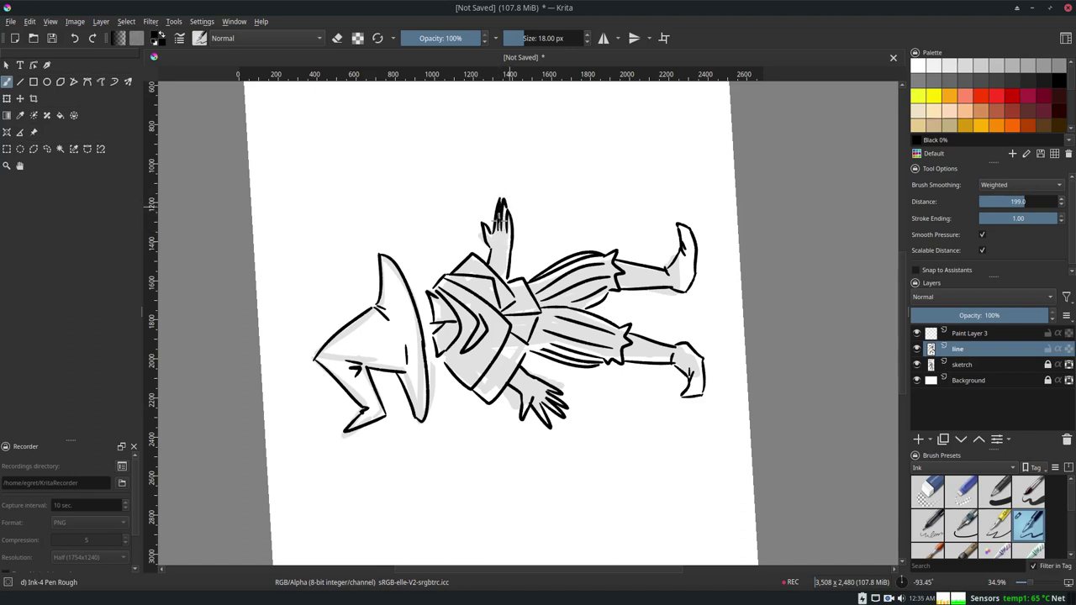
click(902, 582)
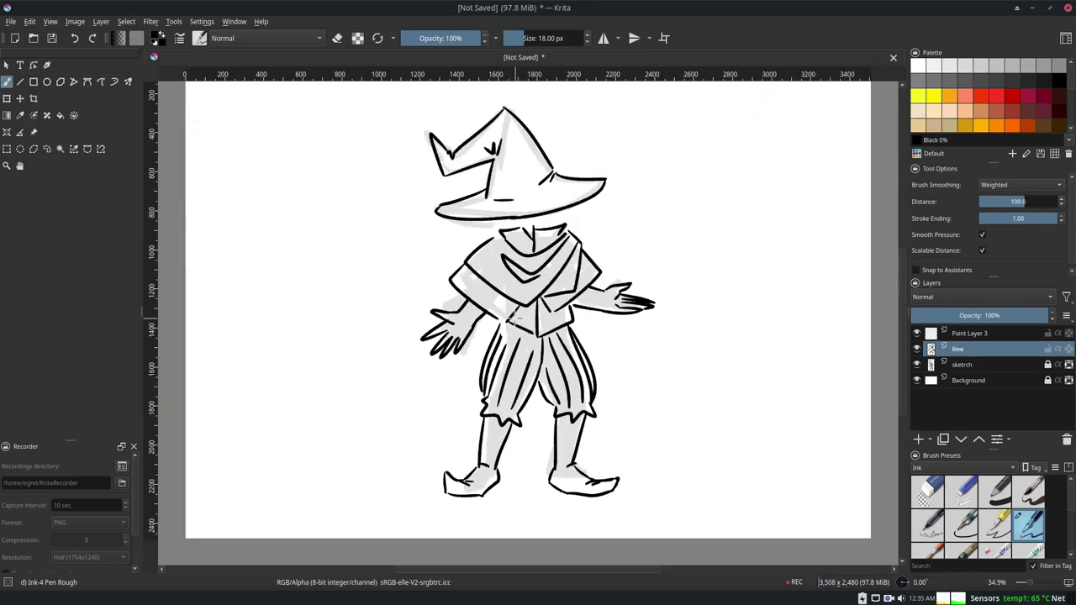
- Erase the lowered hand's thumb and ink it again in a better shape
drag(434, 311, 445, 315)
click(336, 42)
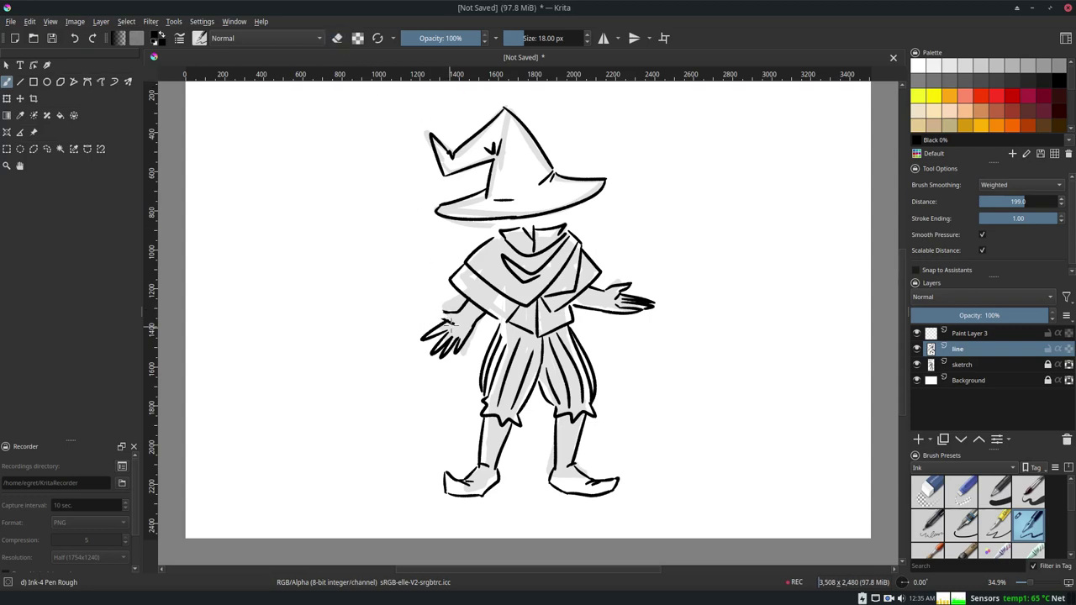
drag(434, 317, 446, 320)
- Ink a small round button on the tunic and add detail lines above the trouser cuffs
drag(541, 313, 542, 310)
key(ctrl+z)
drag(489, 401, 599, 408)
- Ink a four-pointed sparkle and a small starburst above the outstretched hand, redrawing strokes that miss
mouse_move(655, 232)
mouse_down()
mouse_move(640, 252)
mouse_move(649, 270)
mouse_move(656, 237)
mouse_move(678, 252)
mouse_up()
key(ctrl+z)
key(ctrl+z)
drag(667, 249, 682, 245)
key(ctrl+z)
key(ctrl+z)
drag(670, 243, 674, 253)
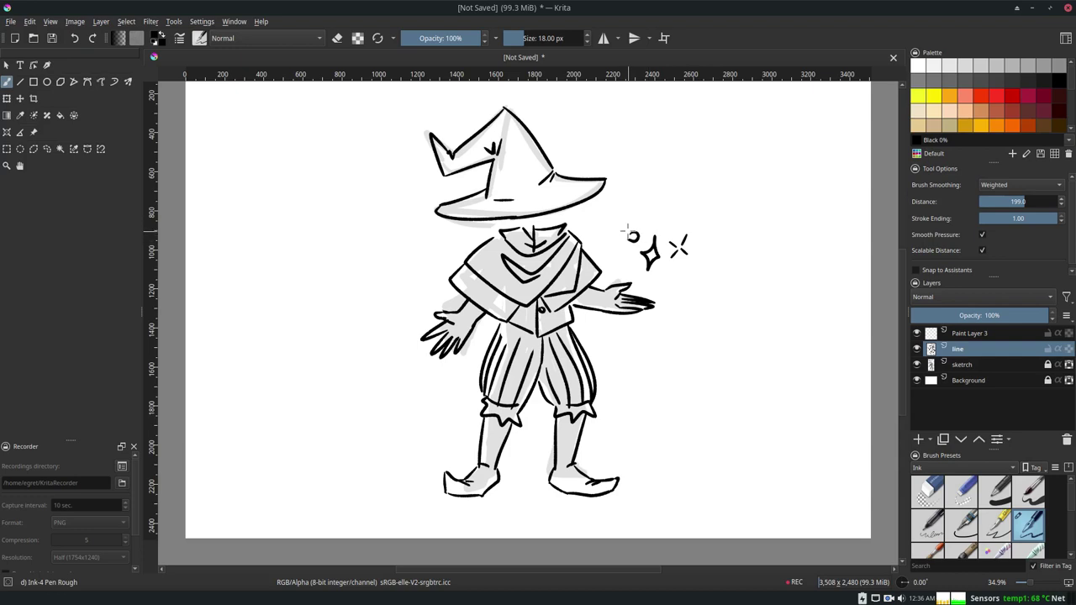
- Ink two small overlapping circles and a tiny diamond next to the sparkle
mouse_move(632, 230)
mouse_down()
mouse_move(626, 238)
mouse_move(621, 222)
mouse_move(665, 206)
mouse_move(662, 197)
mouse_move(660, 216)
mouse_move(656, 206)
mouse_move(707, 204)
mouse_move(699, 220)
mouse_move(684, 195)
mouse_move(686, 213)
mouse_up()
key(ctrl+z)
key(ctrl+z)
key(ctrl+z)
key(ctrl+z)
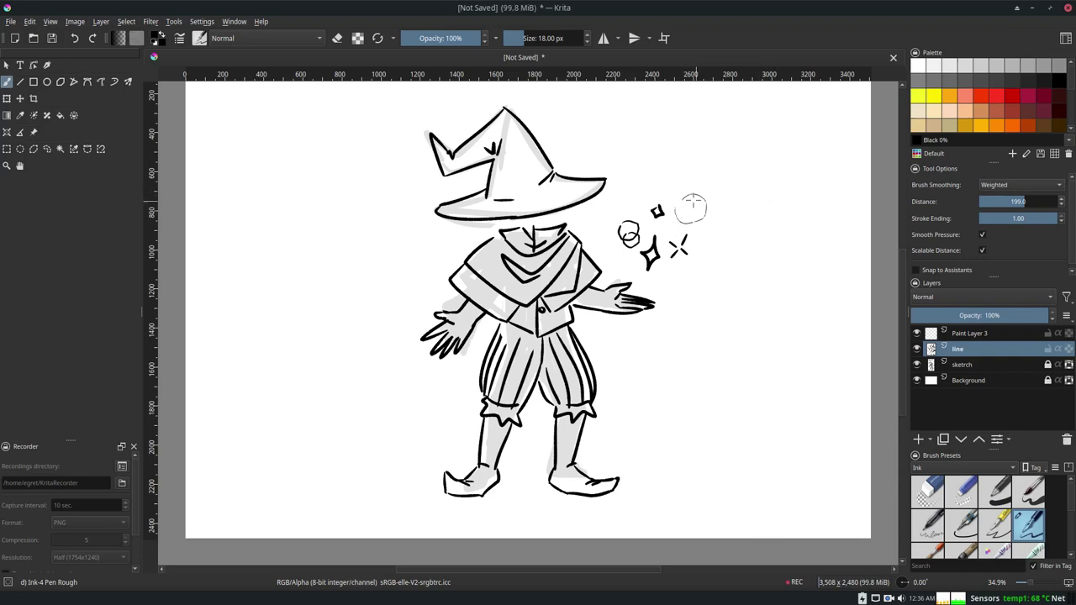
key(ctrl+z)
key(ctrl+z)
mouse_move(681, 216)
mouse_down()
mouse_move(707, 194)
mouse_move(687, 220)
mouse_move(689, 193)
mouse_up()
key(ctrl+z)
key(ctrl+z)
key(ctrl+z)
- Scatter small ink dots around the sparkle shapes above the outstretched hand
click(686, 282)
click(620, 264)
click(718, 227)
click(704, 171)
click(645, 173)
- Hide the sketrch layer and fill the cape's lower border on both sides with black
click(916, 364)
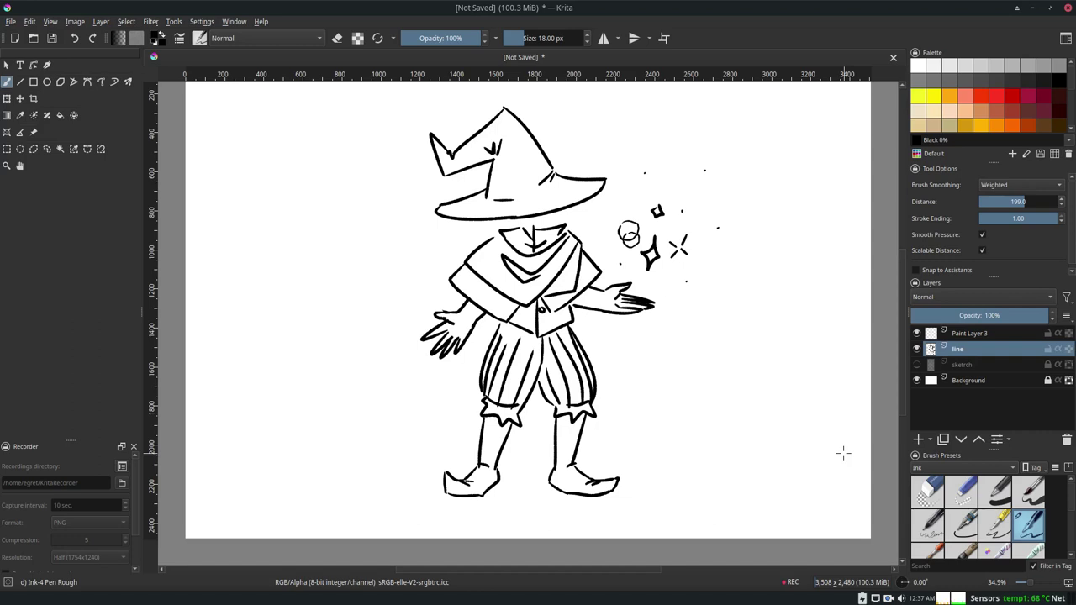
click(1058, 81)
click(60, 115)
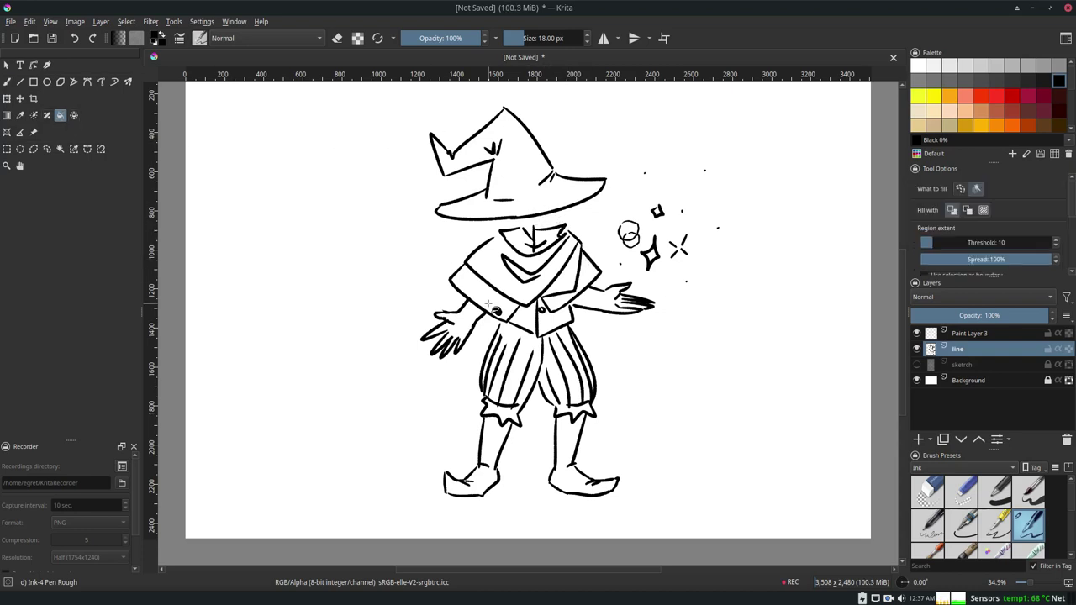
scroll(1047, 228, down, 5)
click(576, 282)
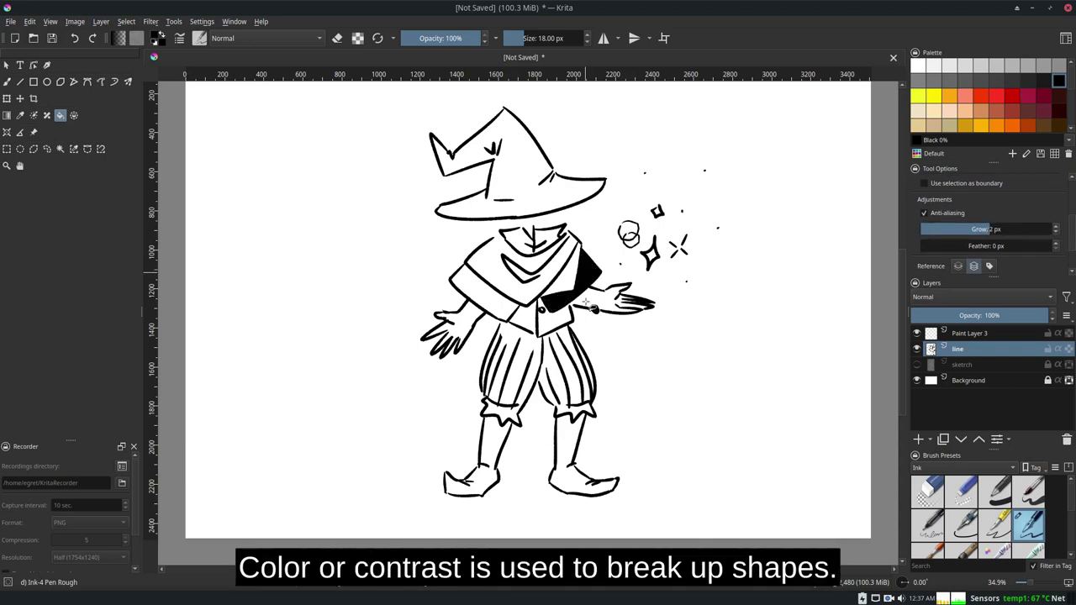
click(492, 290)
- Fill both halves of the collar opening under the hat with black, lowering the fill threshold to 1
click(557, 241)
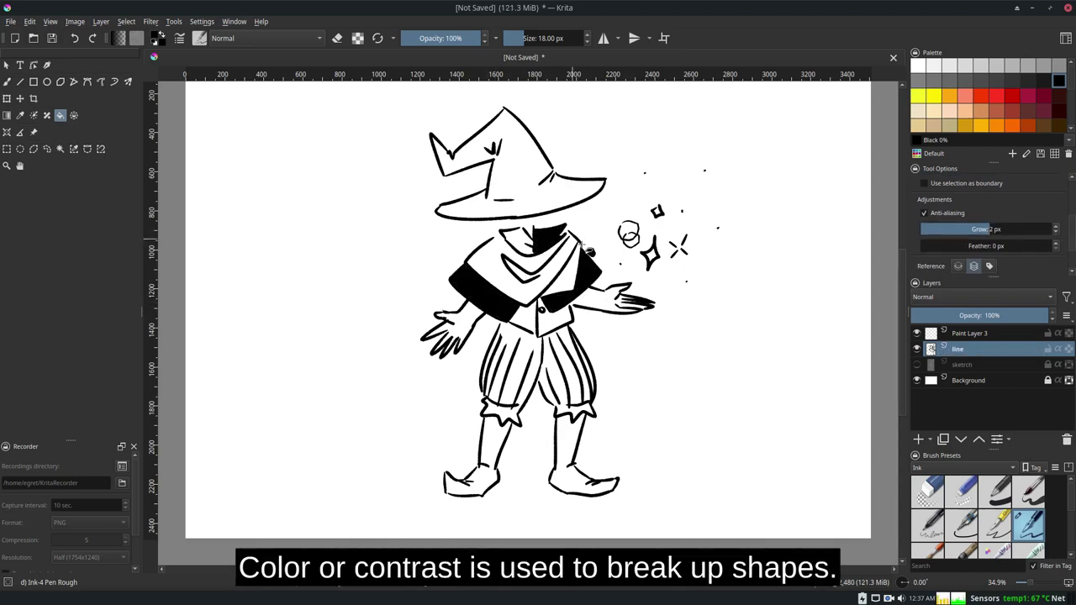
key(b)
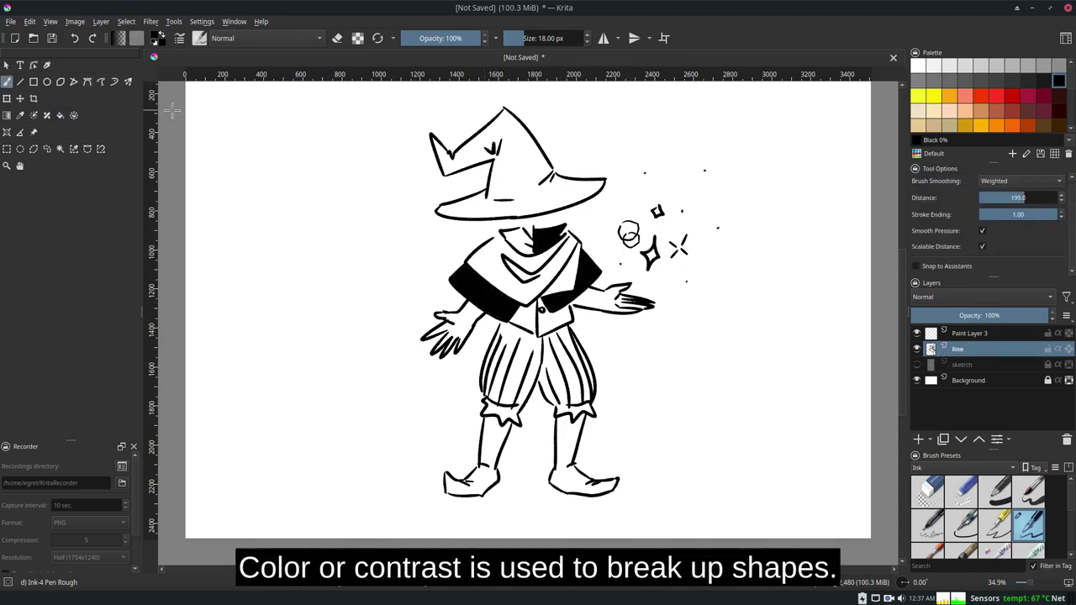
click(59, 116)
click(525, 241)
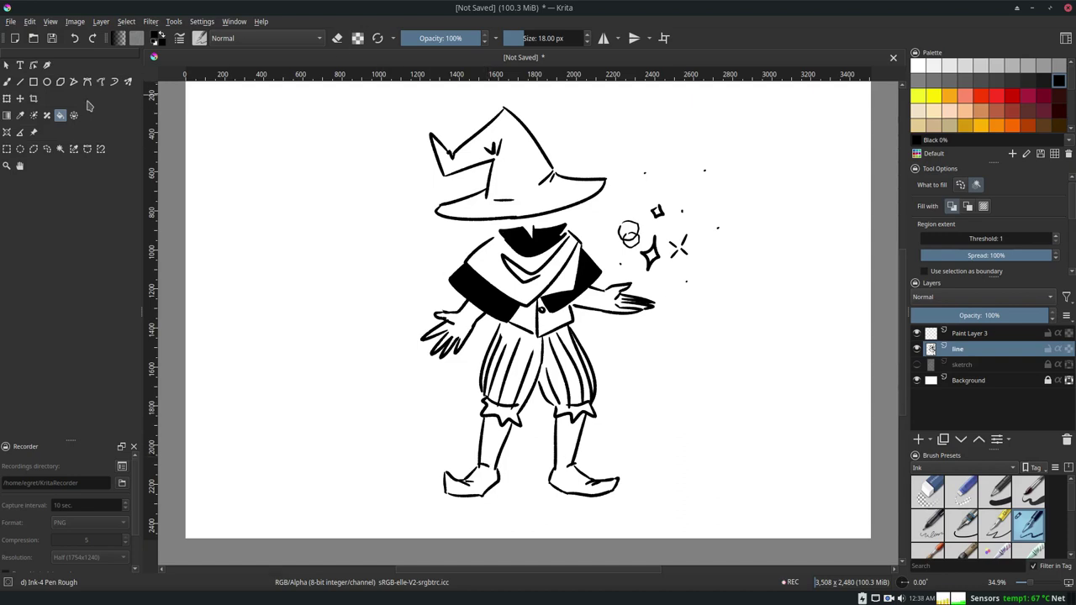
- Fill both lower legs and their pointed shoes with black
click(7, 83)
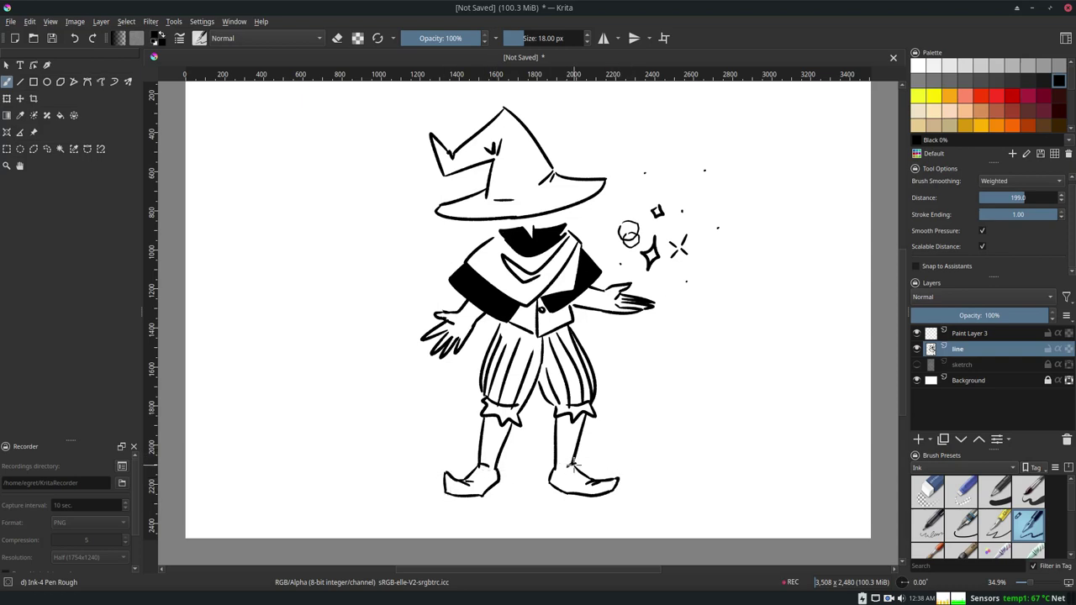
key(f)
click(494, 454)
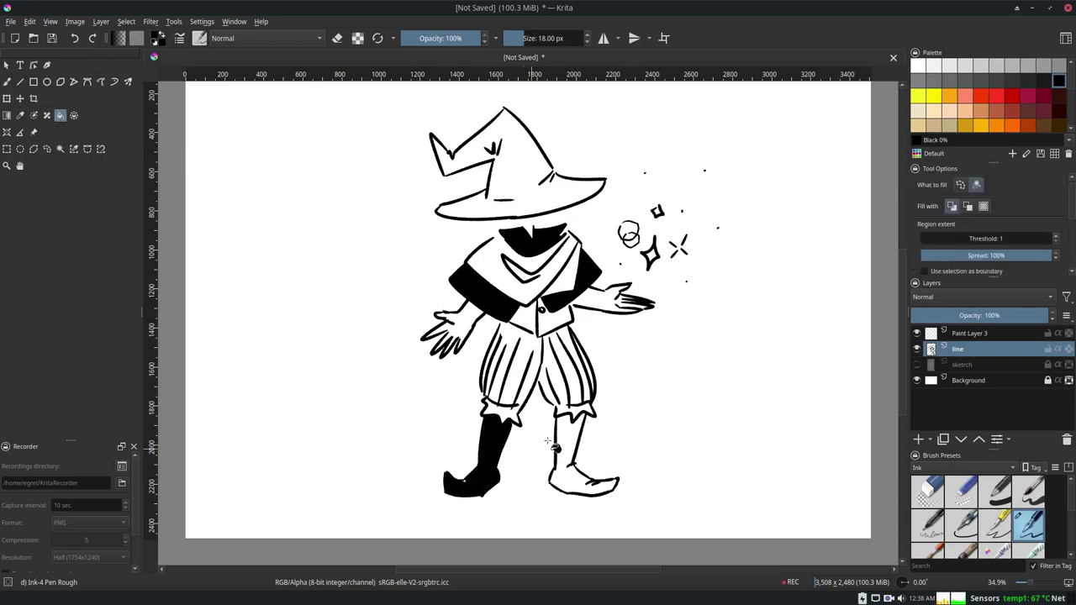
click(580, 452)
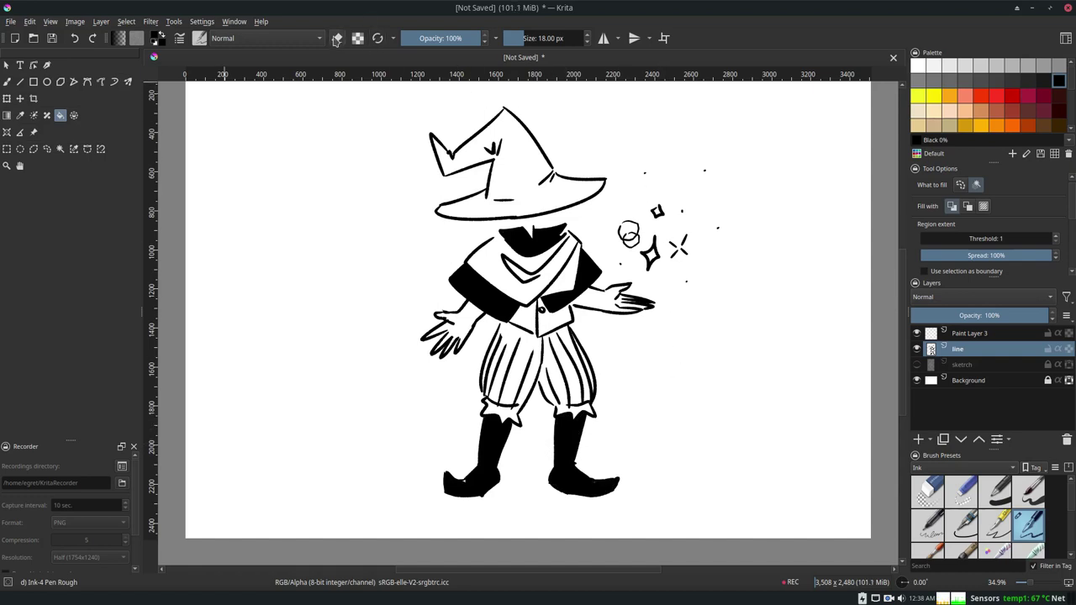
- Clean up the outlines of the black shoes by erasing with the Basic-1 brush at 30 px
click(10, 82)
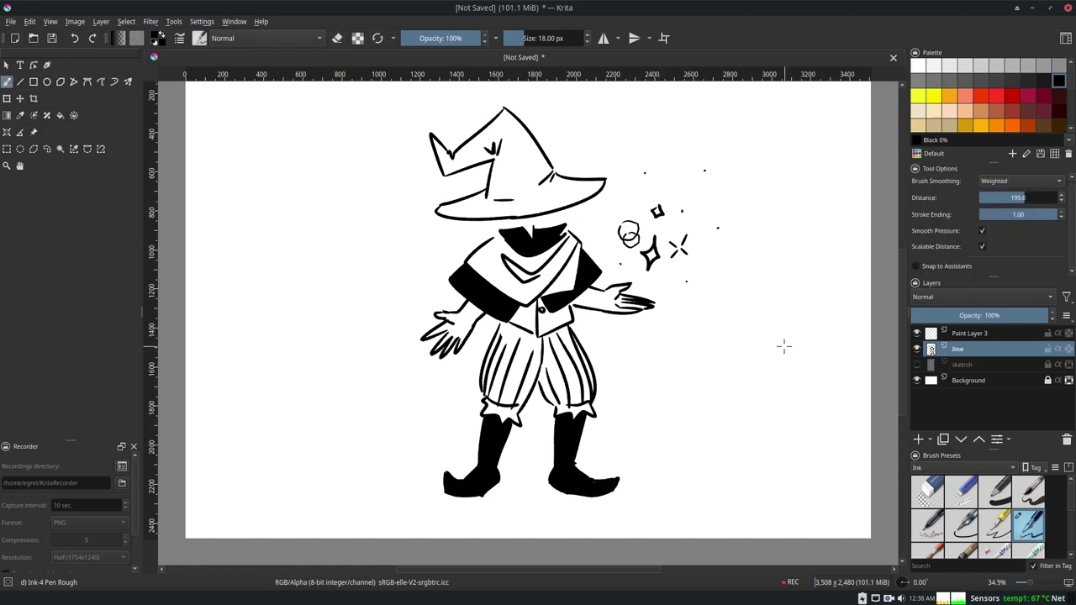
key(e)
click(995, 489)
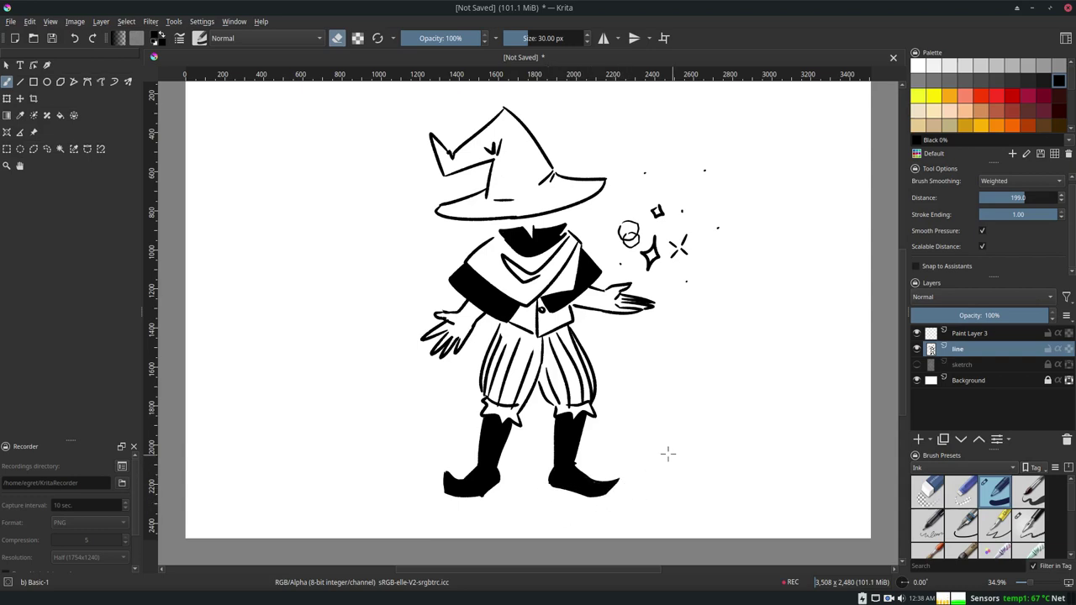
drag(447, 495, 444, 474)
- Choose the Screentones Regular brush from the Textures presets and shade both forearms and hands at 40 px
click(963, 468)
click(967, 482)
click(995, 494)
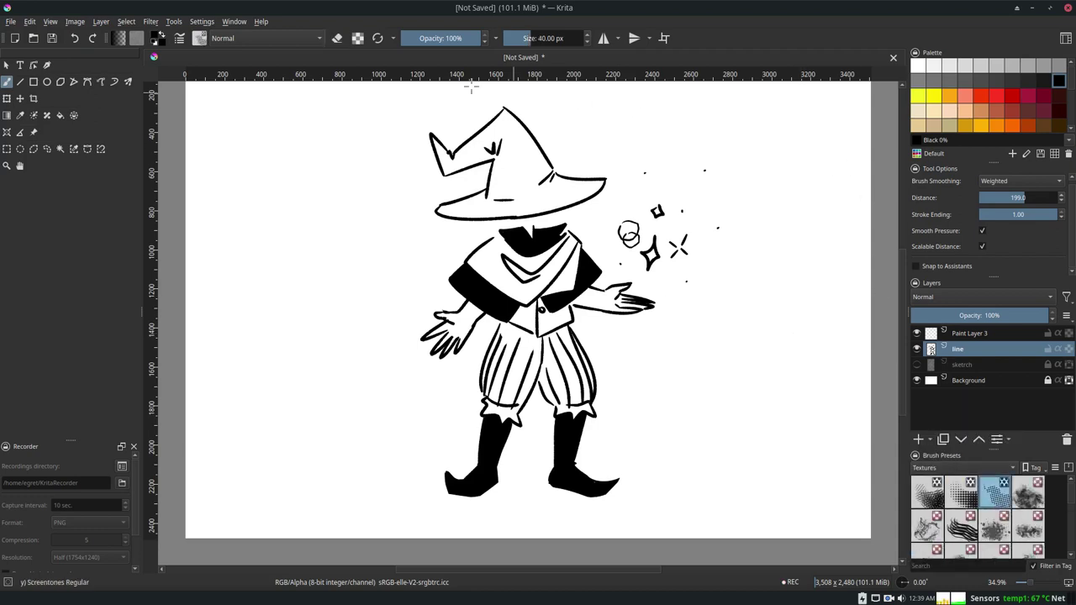
click(945, 471)
click(998, 498)
mouse_move(424, 336)
mouse_down()
mouse_move(458, 319)
mouse_move(446, 317)
mouse_move(446, 348)
mouse_move(454, 323)
mouse_move(471, 322)
mouse_move(466, 306)
mouse_move(478, 311)
mouse_up()
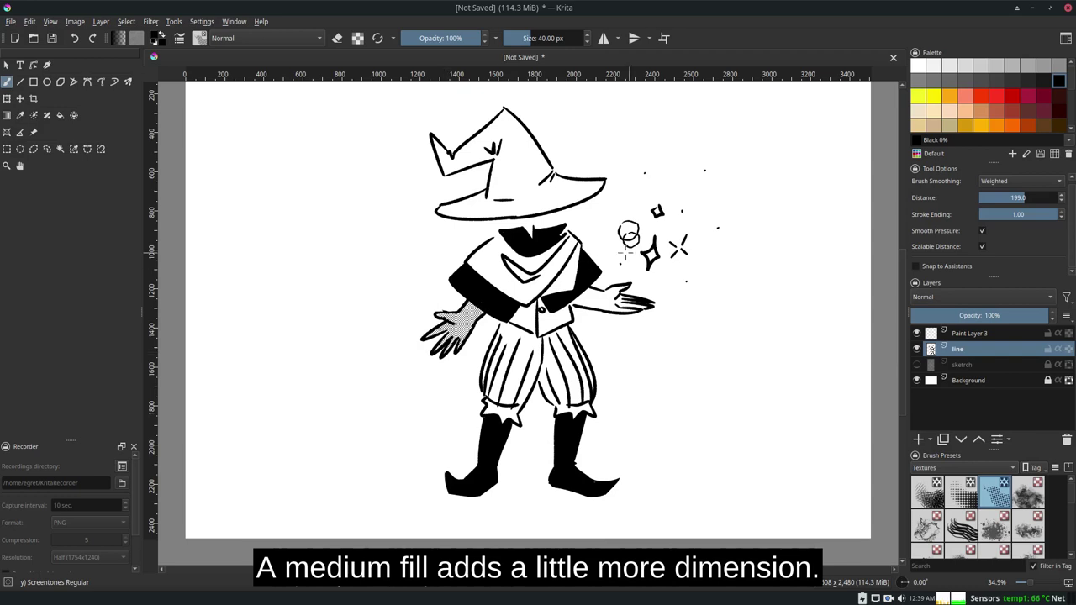
mouse_move(578, 296)
mouse_down()
mouse_move(602, 304)
mouse_move(588, 296)
mouse_move(615, 288)
mouse_move(643, 303)
mouse_up()
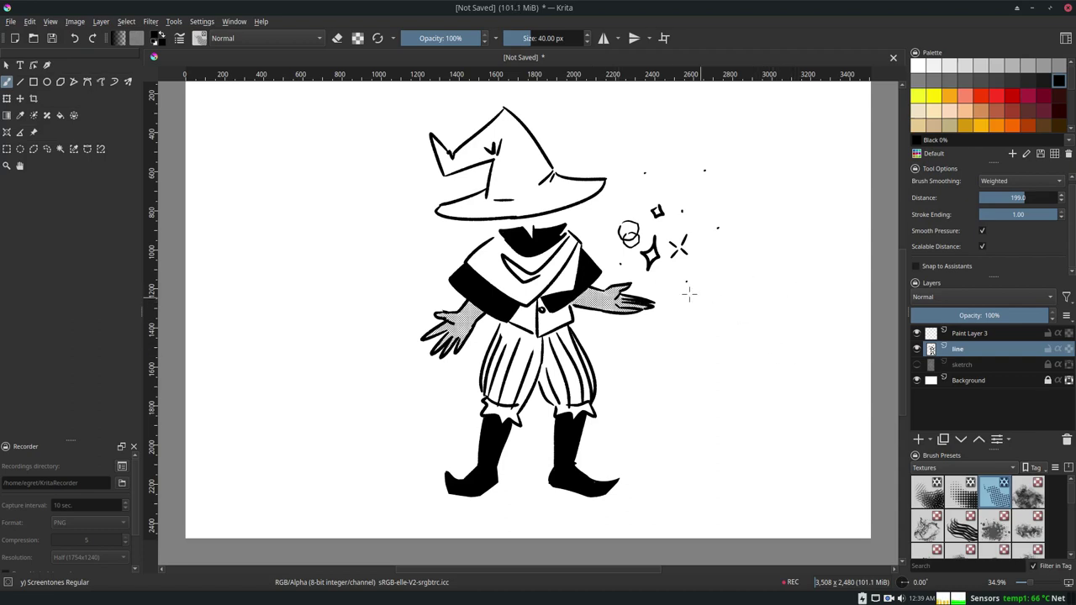
- Shade the hat's cone and bent tip with the screentone brush, leaving the brim white
mouse_move(439, 156)
mouse_down()
mouse_move(435, 132)
mouse_move(458, 168)
mouse_move(483, 155)
mouse_move(496, 124)
mouse_move(504, 138)
mouse_move(491, 198)
mouse_move(529, 195)
mouse_move(551, 174)
mouse_up()
mouse_move(508, 131)
mouse_down()
mouse_move(517, 185)
mouse_move(511, 126)
mouse_move(538, 181)
mouse_move(534, 158)
mouse_up()
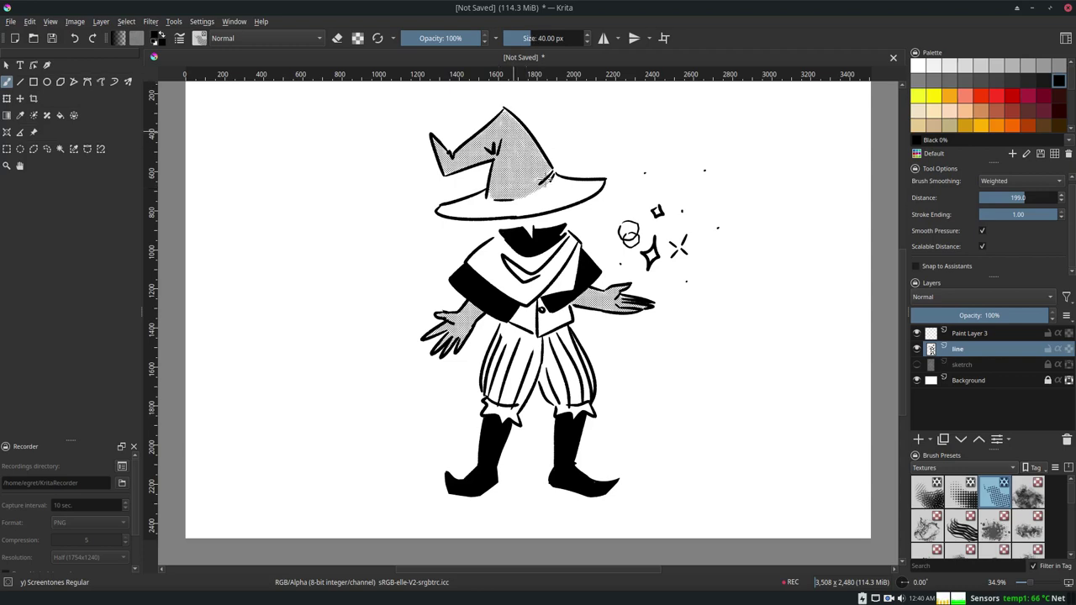
- Shade the hat's brim and the shawl over the shoulders with the Screentones Regular brush at 40 px
mouse_move(492, 199)
mouse_down()
mouse_move(445, 212)
mouse_move(543, 195)
mouse_move(525, 210)
mouse_move(550, 179)
mouse_move(593, 185)
mouse_move(554, 203)
mouse_move(572, 205)
mouse_up()
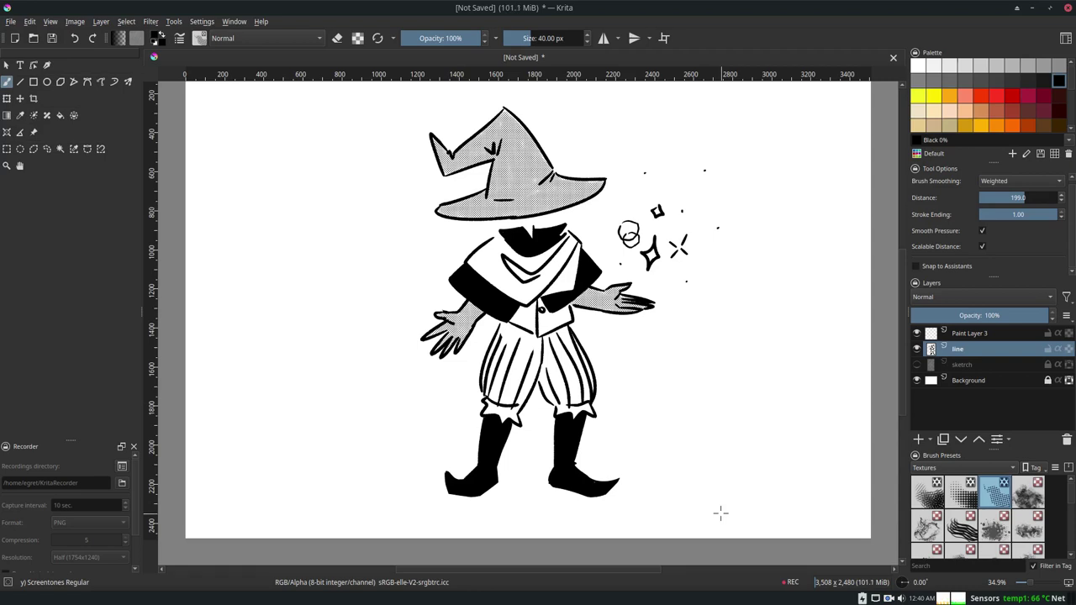
mouse_move(495, 248)
mouse_down()
mouse_move(492, 276)
mouse_move(505, 288)
mouse_move(484, 262)
mouse_move(504, 240)
mouse_move(501, 273)
mouse_move(518, 290)
mouse_move(532, 264)
mouse_move(525, 286)
mouse_move(547, 275)
mouse_move(530, 290)
mouse_move(530, 263)
mouse_move(596, 225)
mouse_move(544, 291)
mouse_move(570, 286)
mouse_move(578, 244)
mouse_up()
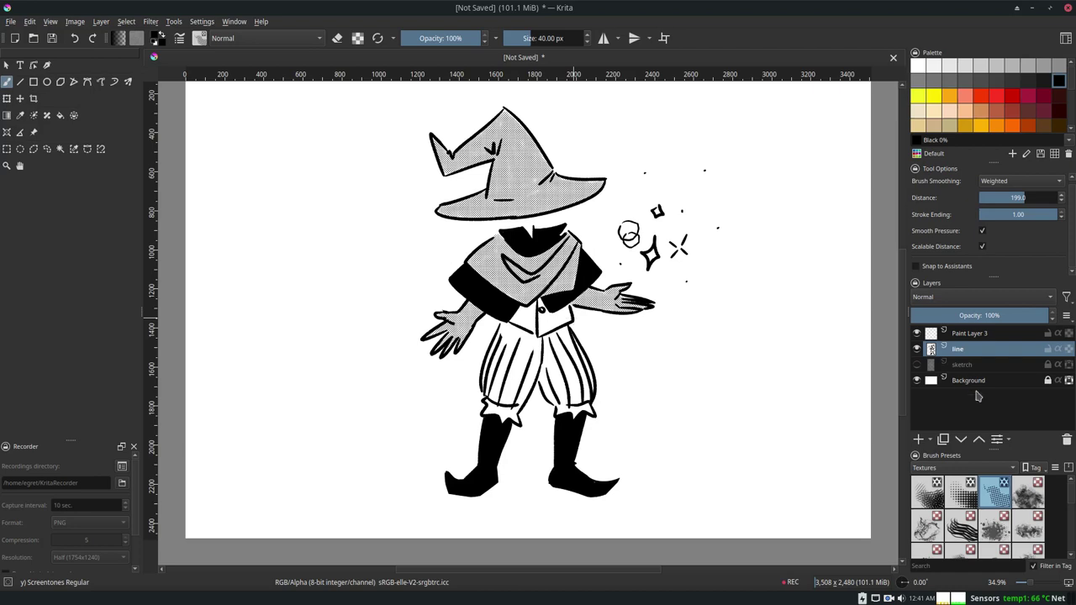
- Choose the Ink-4 Pen Rough brush from the Ink presets and outline a flowing cape behind the legs at 18 px
click(962, 468)
click(963, 387)
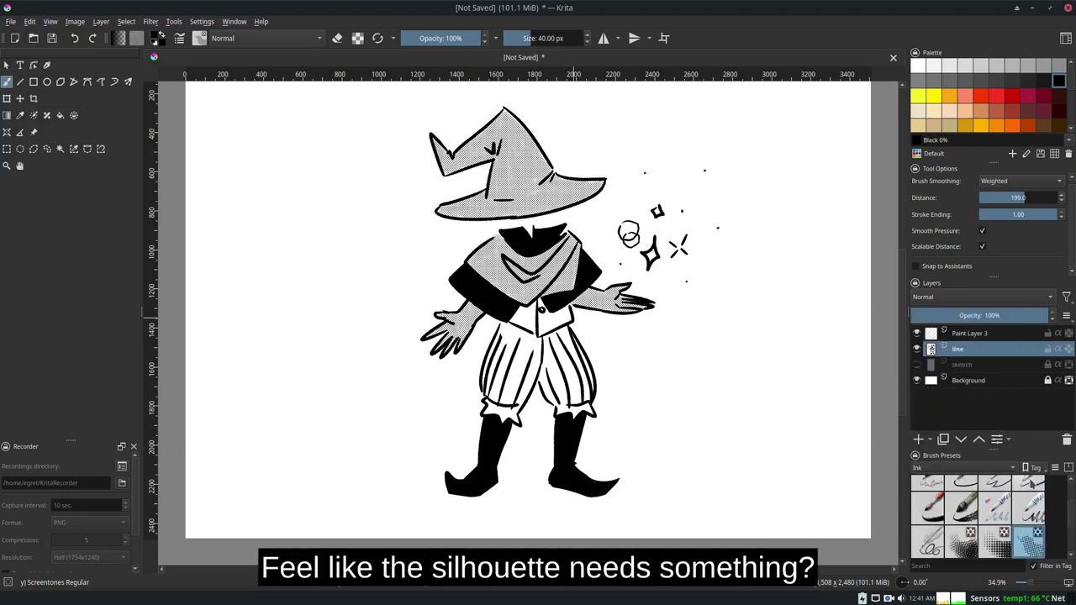
click(1030, 481)
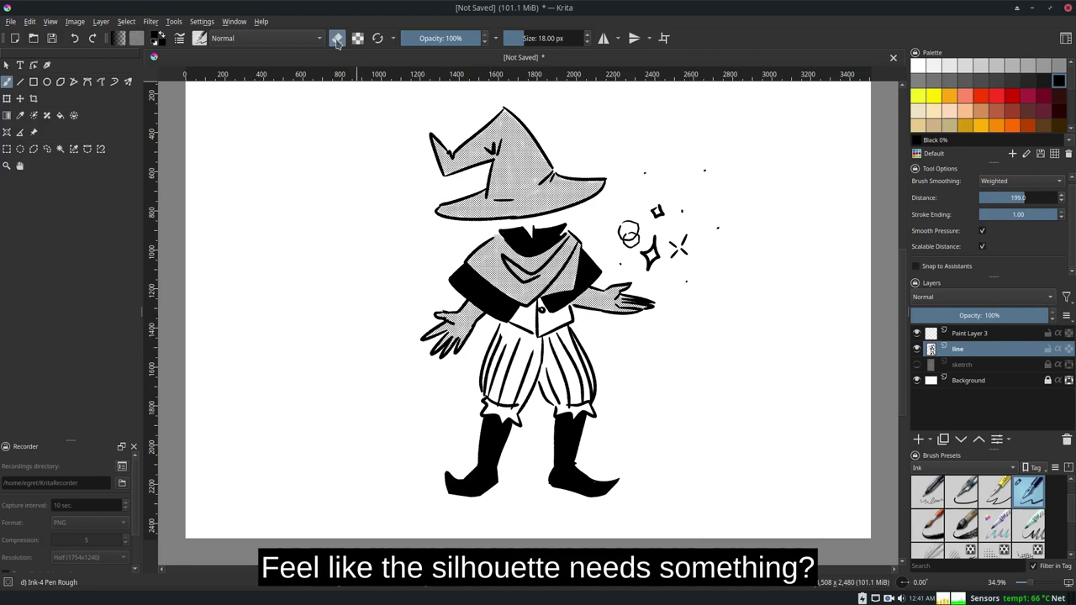
mouse_move(488, 321)
mouse_down()
mouse_move(437, 432)
mouse_move(489, 464)
mouse_move(448, 450)
mouse_move(514, 451)
mouse_move(505, 460)
mouse_move(580, 432)
mouse_move(648, 443)
mouse_move(664, 421)
mouse_move(641, 390)
mouse_move(592, 416)
mouse_up()
key(ctrl+z)
drag(528, 422, 548, 430)
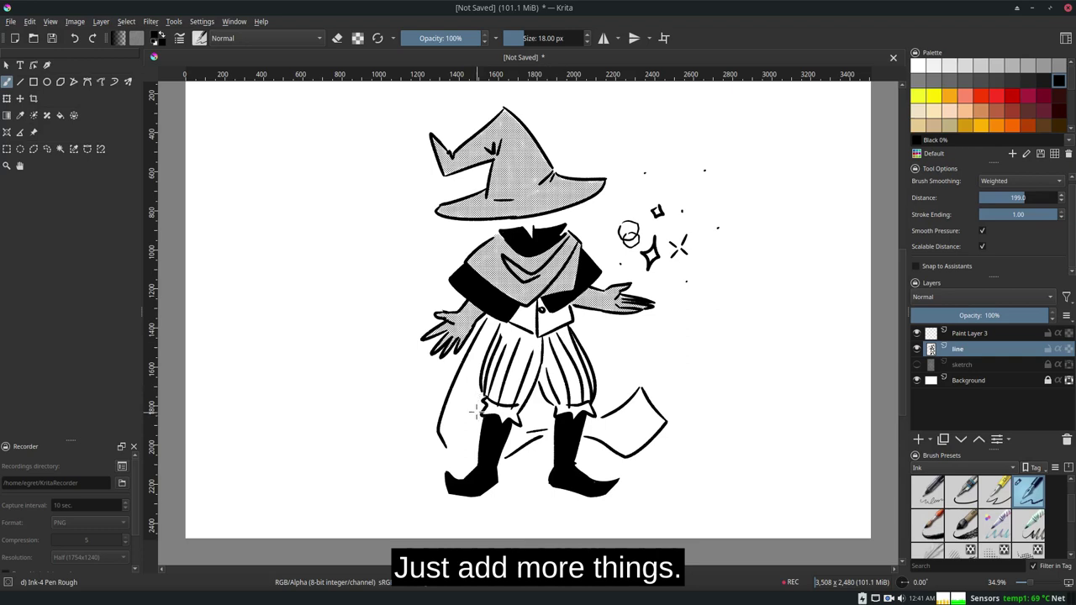
drag(451, 461, 474, 457)
key(ctrl+z)
key(ctrl+z)
mouse_move(478, 388)
mouse_down()
mouse_move(461, 427)
mouse_move(450, 410)
mouse_move(476, 434)
mouse_up()
key(ctrl+z)
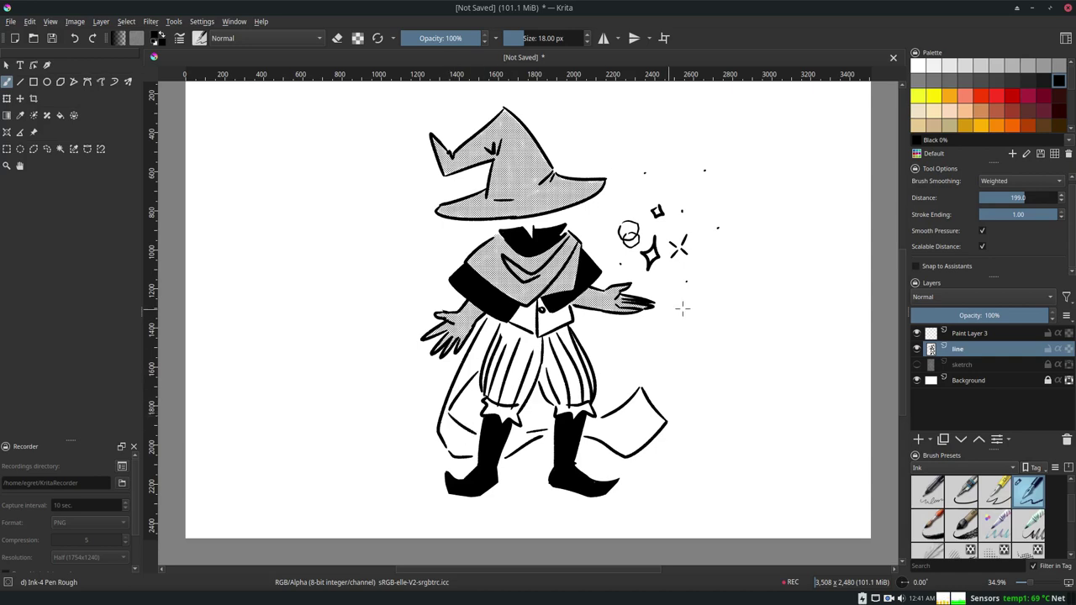
key(ctrl+z)
mouse_move(477, 374)
mouse_down()
mouse_move(453, 417)
mouse_move(476, 438)
mouse_up()
key(ctrl+z)
key(ctrl+z)
key(ctrl+z)
key(ctrl+z)
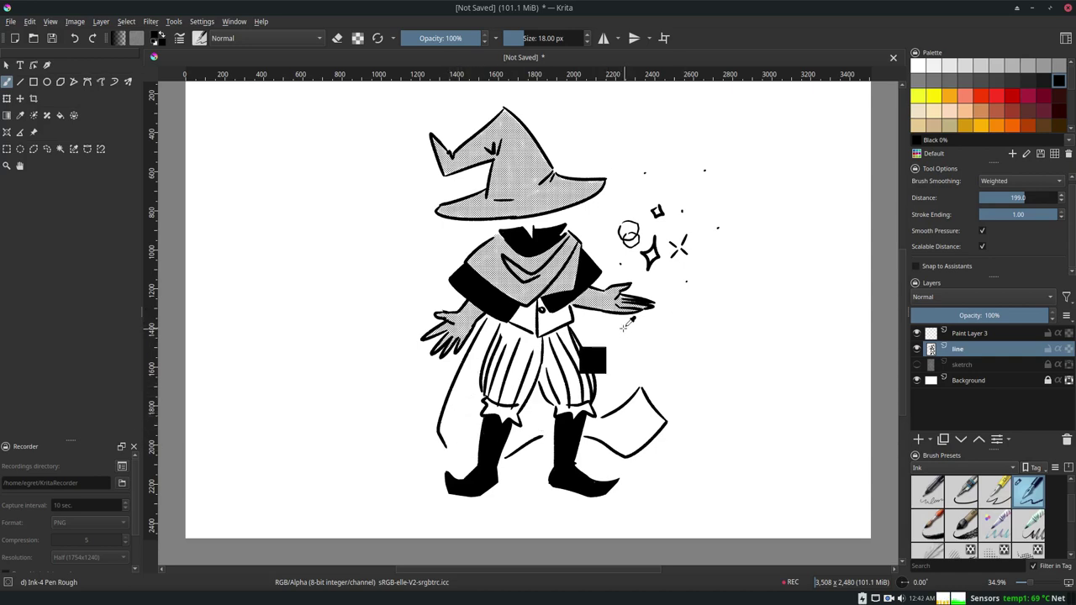
key(ctrl+z)
- Ink the cape's left fold and hem, and redraw its right end as a pointed, upturned tip
drag(465, 410, 472, 463)
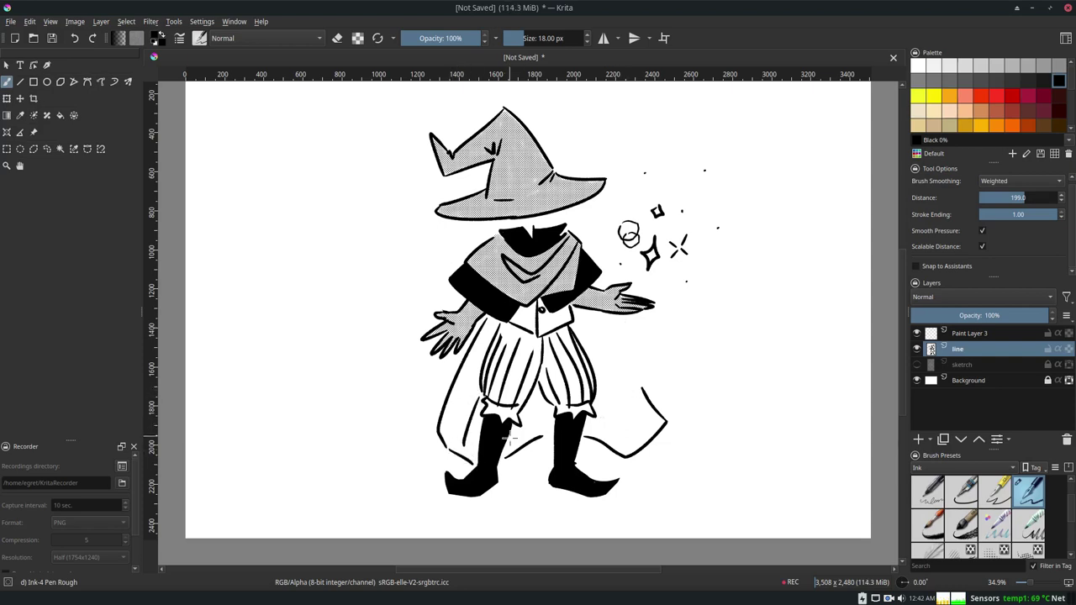
mouse_move(627, 455)
mouse_down()
mouse_move(649, 392)
mouse_move(680, 397)
mouse_move(638, 387)
mouse_move(612, 434)
mouse_up()
key(ctrl+z)
key(ctrl+z)
mouse_move(610, 433)
mouse_down()
mouse_move(620, 436)
mouse_move(638, 384)
mouse_up()
drag(534, 408, 552, 403)
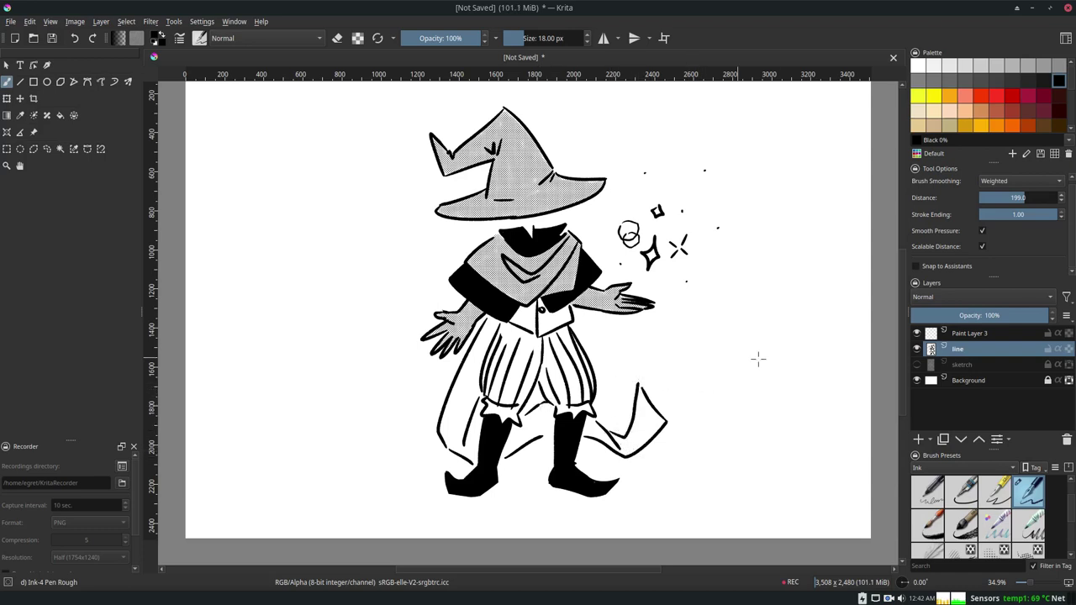
- Shade the whole cape behind the legs with the Screentones Regular brush at 40 px
click(1022, 554)
mouse_move(486, 324)
mouse_down()
mouse_move(476, 383)
mouse_move(494, 319)
mouse_move(447, 447)
mouse_move(471, 399)
mouse_up()
mouse_move(444, 445)
mouse_down()
mouse_move(446, 401)
mouse_move(459, 408)
mouse_move(450, 450)
mouse_move(476, 460)
mouse_move(533, 431)
mouse_move(496, 464)
mouse_move(539, 406)
mouse_move(548, 421)
mouse_move(538, 427)
mouse_move(555, 427)
mouse_move(499, 451)
mouse_move(618, 426)
mouse_move(602, 436)
mouse_move(581, 431)
mouse_move(588, 421)
mouse_move(626, 451)
mouse_move(660, 421)
mouse_move(634, 386)
mouse_move(628, 452)
mouse_move(648, 423)
mouse_up()
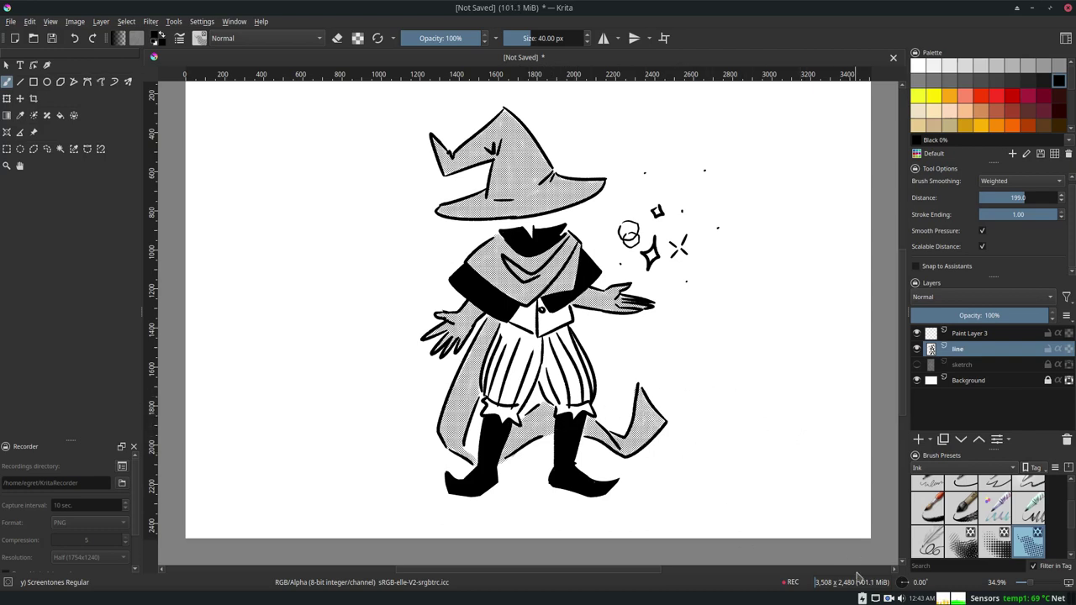
- Add short hatching strokes to the cape's upturned tip with the Ink-4 Pen Rough brush at 18 px
scroll(1034, 504, up, 2)
click(1029, 523)
drag(659, 413, 643, 383)
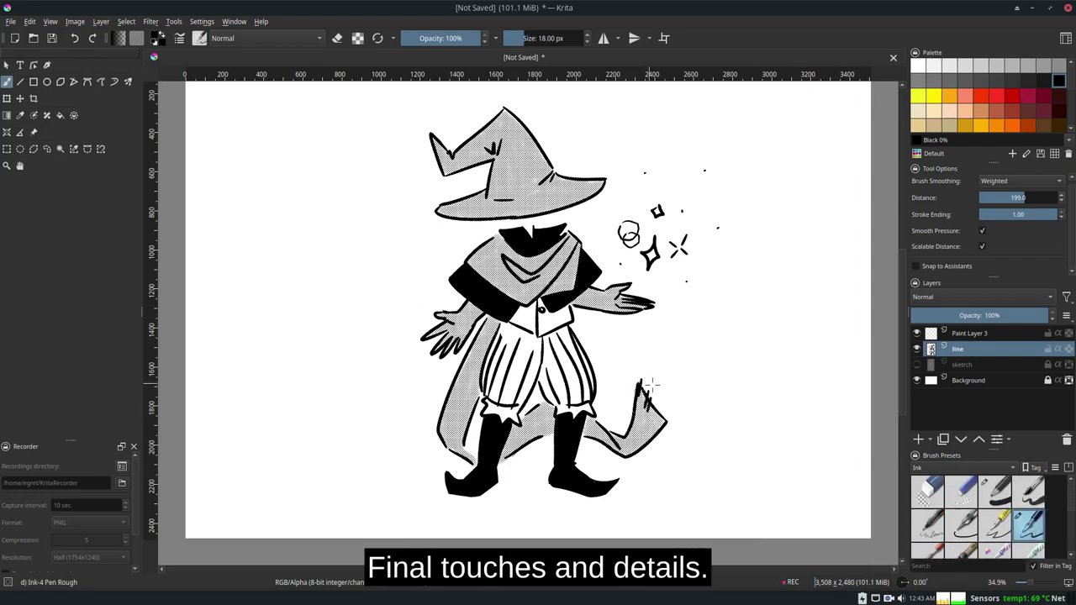